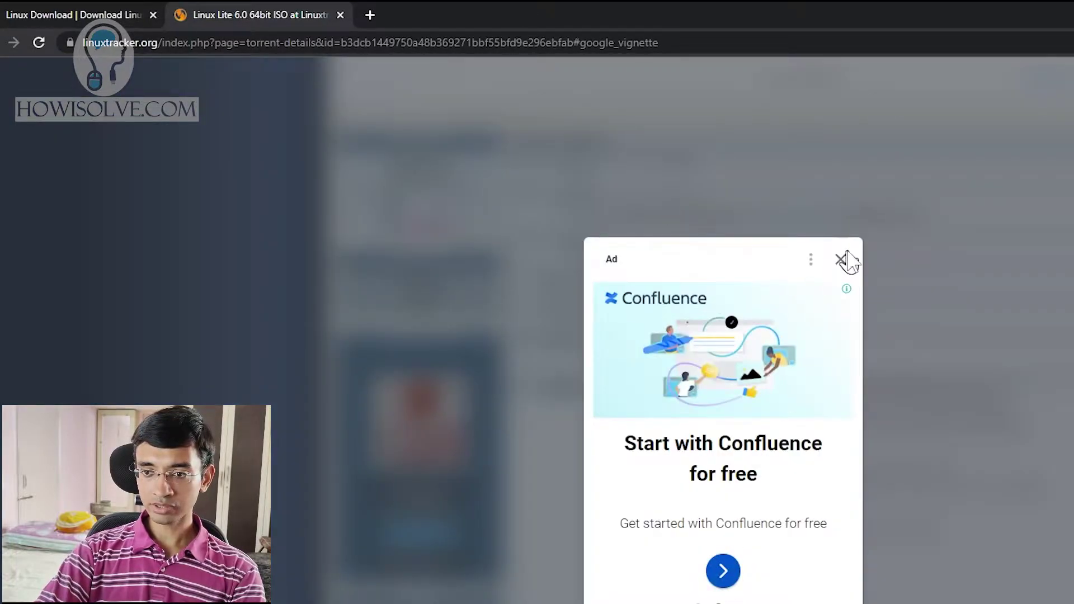
# Step: Dismiss the ads and download the torrent file for the Linux Lite 6.0 64bit ISO
pyautogui.click(841, 260)
pyautogui.scroll(-5, 675, 565)
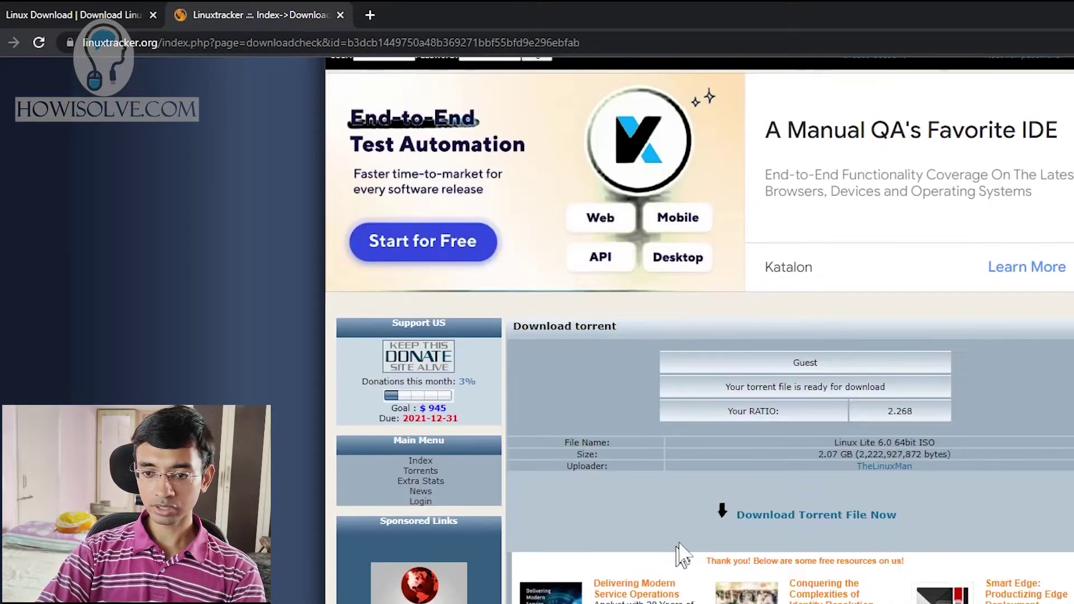
pyautogui.click(806, 516)
pyautogui.click(841, 259)
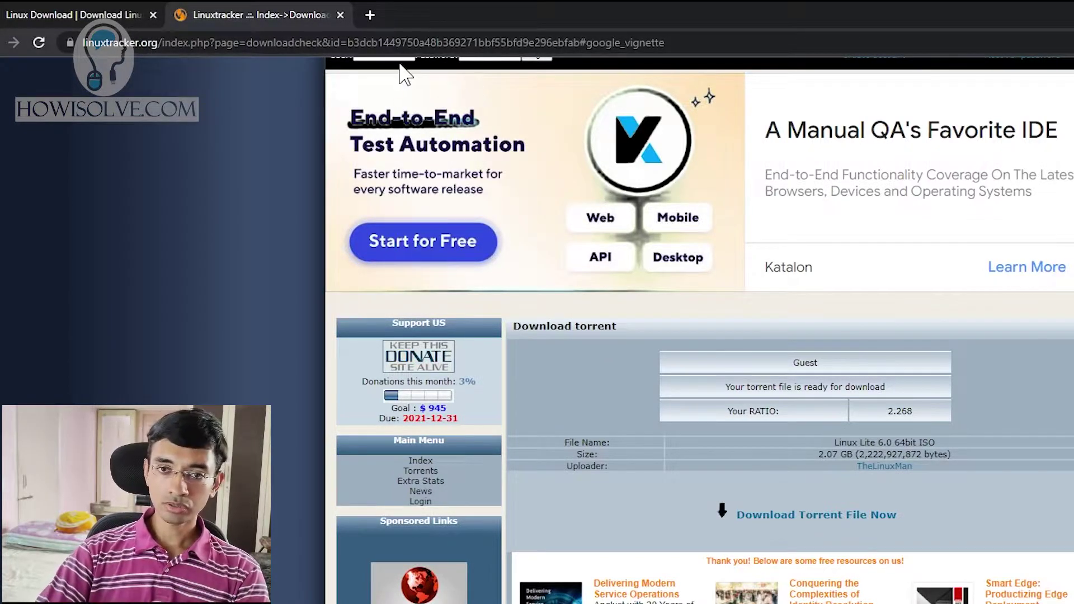
# Step: Open the Ventoy website's main page in a new browser tab and go to its Downloads page
pyautogui.click(370, 15)
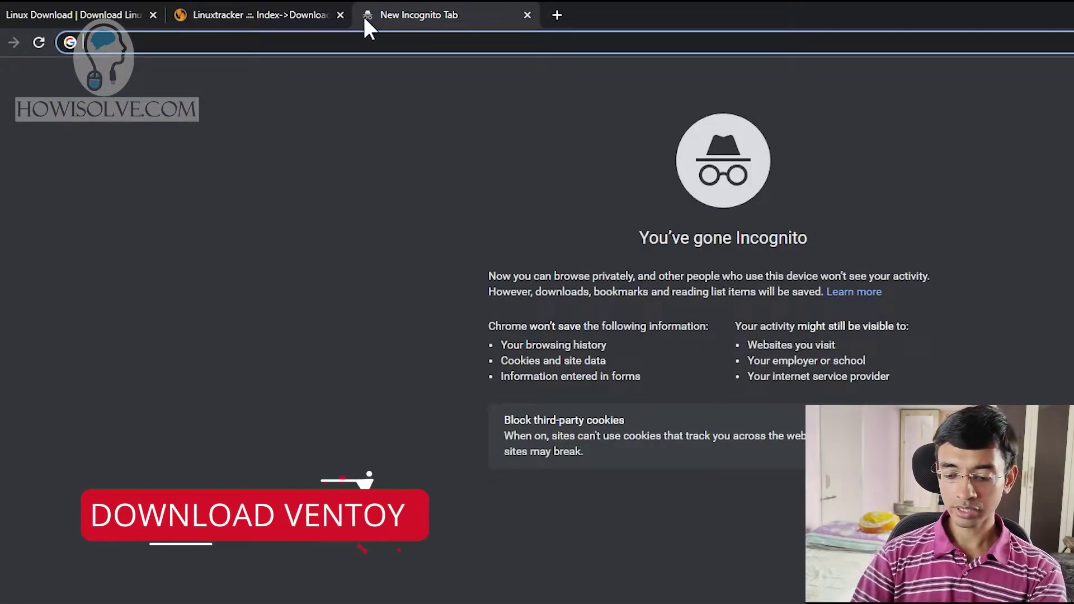
pyautogui.write('ventoy')
pyautogui.press('Delete')
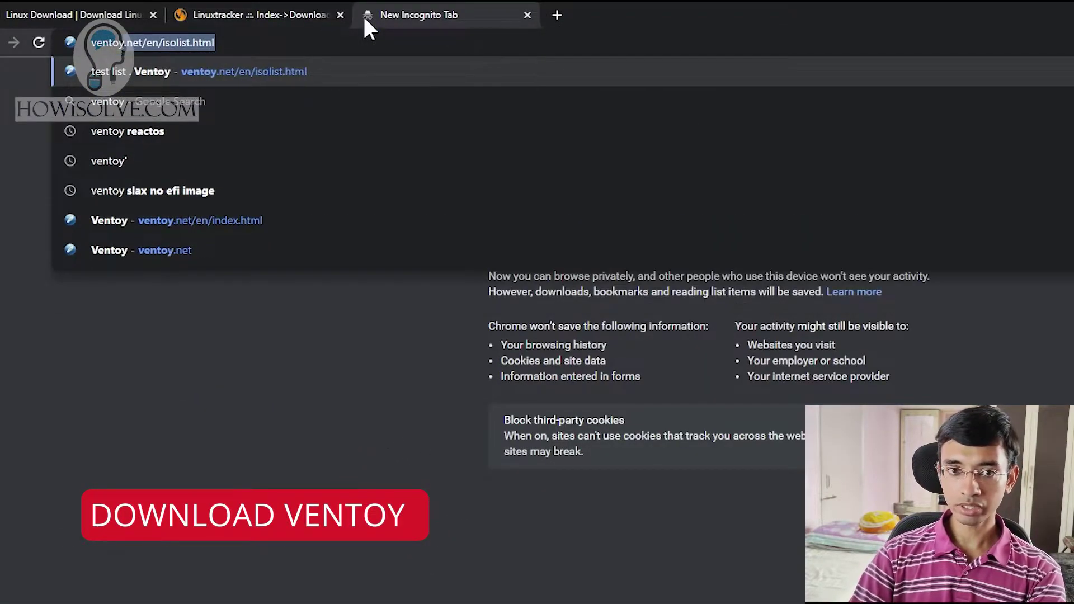
pyautogui.press('Return')
pyautogui.click(175, 231)
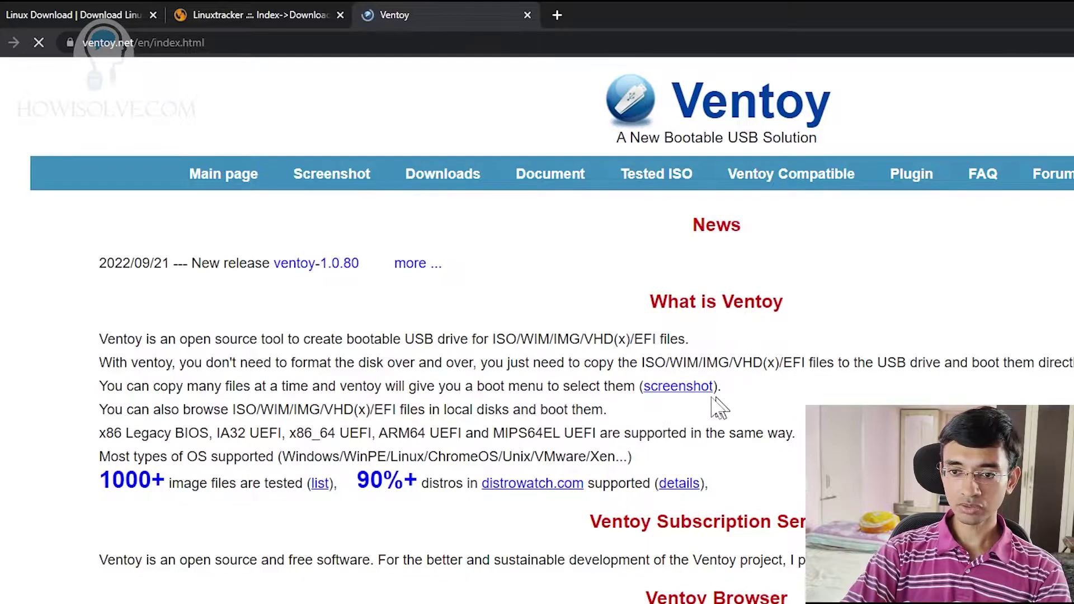
pyautogui.click(474, 182)
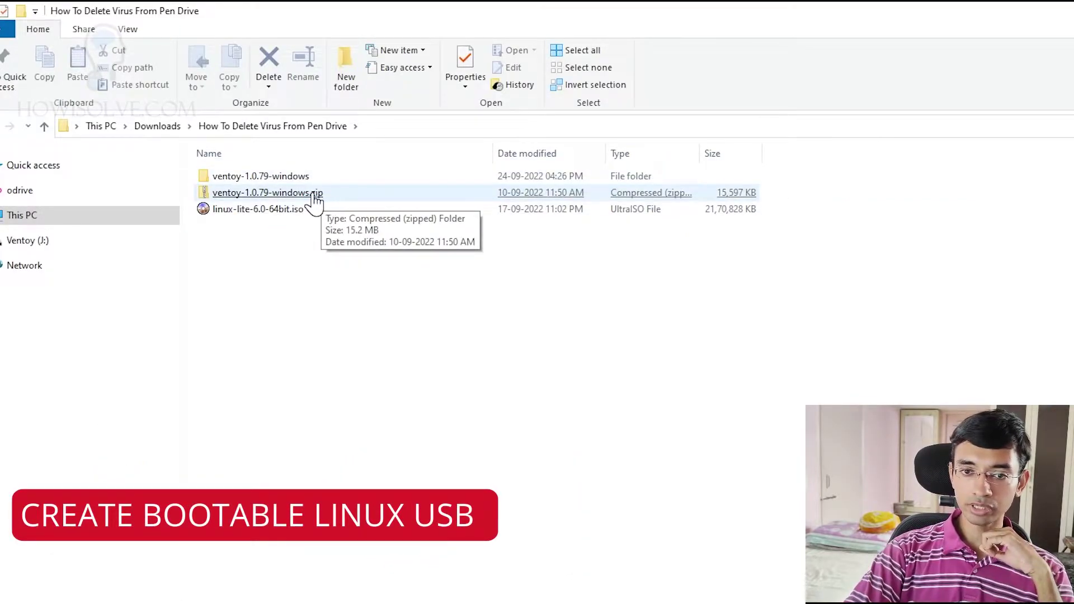
pyautogui.click(314, 196)
pyautogui.rightClick(314, 197)
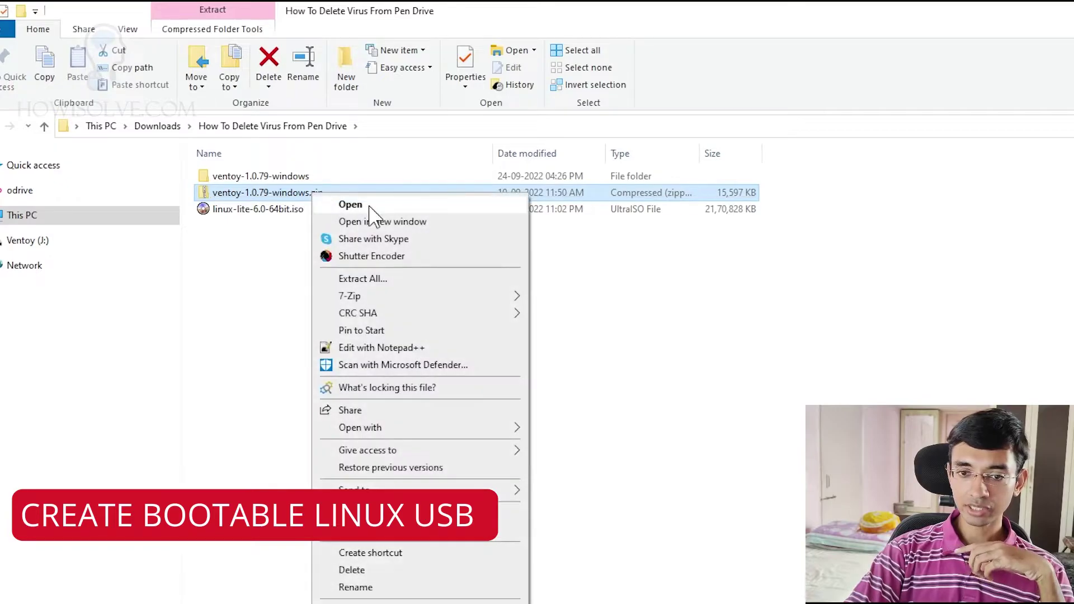
pyautogui.moveTo(453, 299)
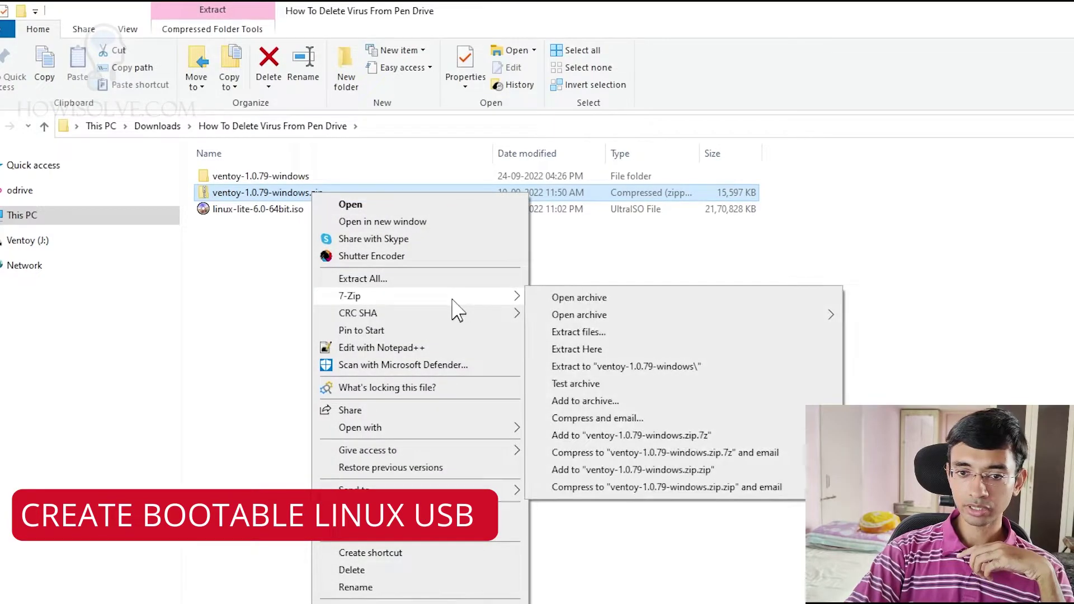
pyautogui.click(238, 274)
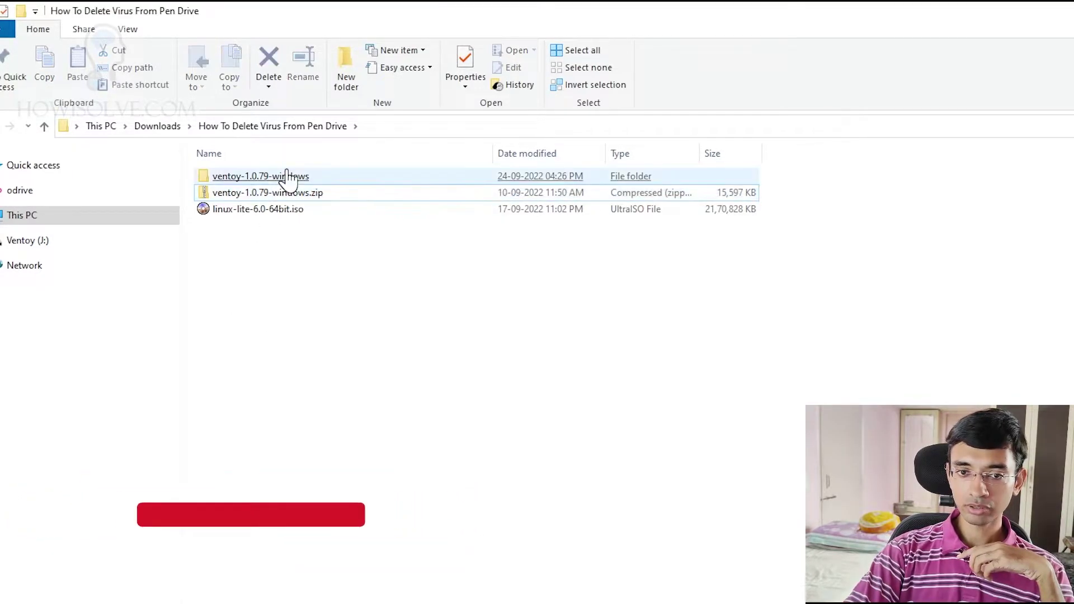
# Step: Open the extracted ventoy-1.0.79 folder inside ventoy-1.0.79-windows and launch Ventoy2Disk.exe
pyautogui.doubleClick(283, 176)
pyautogui.doubleClick(265, 178)
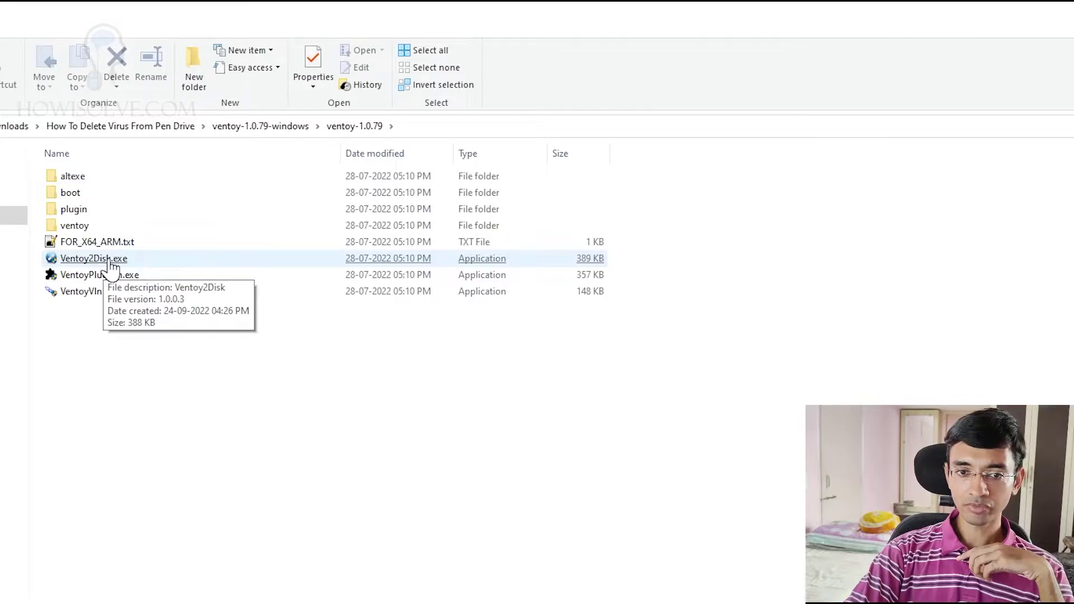
pyautogui.click(119, 266)
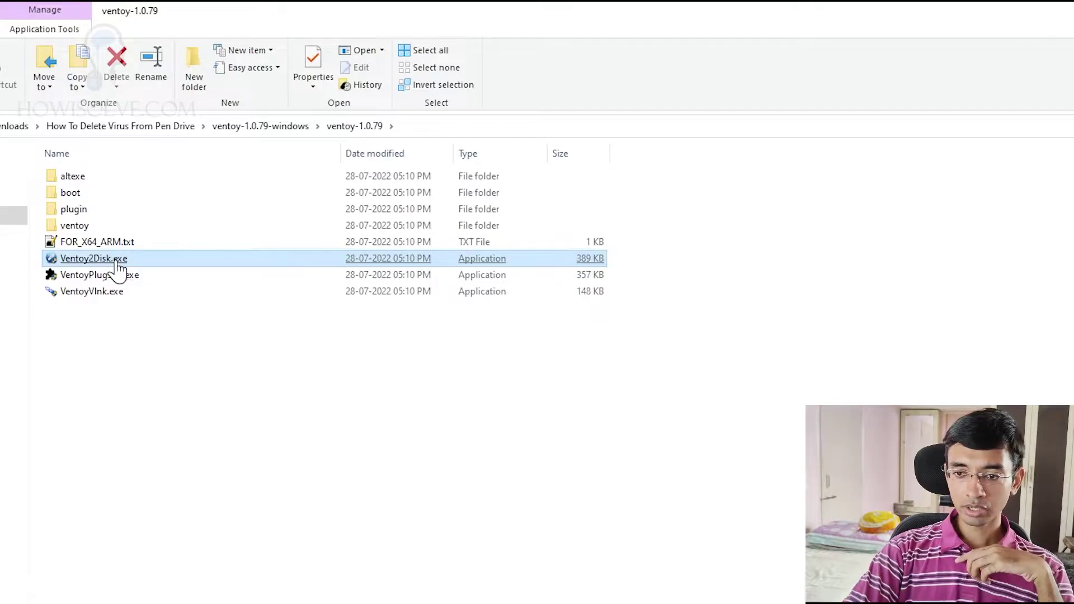
pyautogui.doubleClick(119, 266)
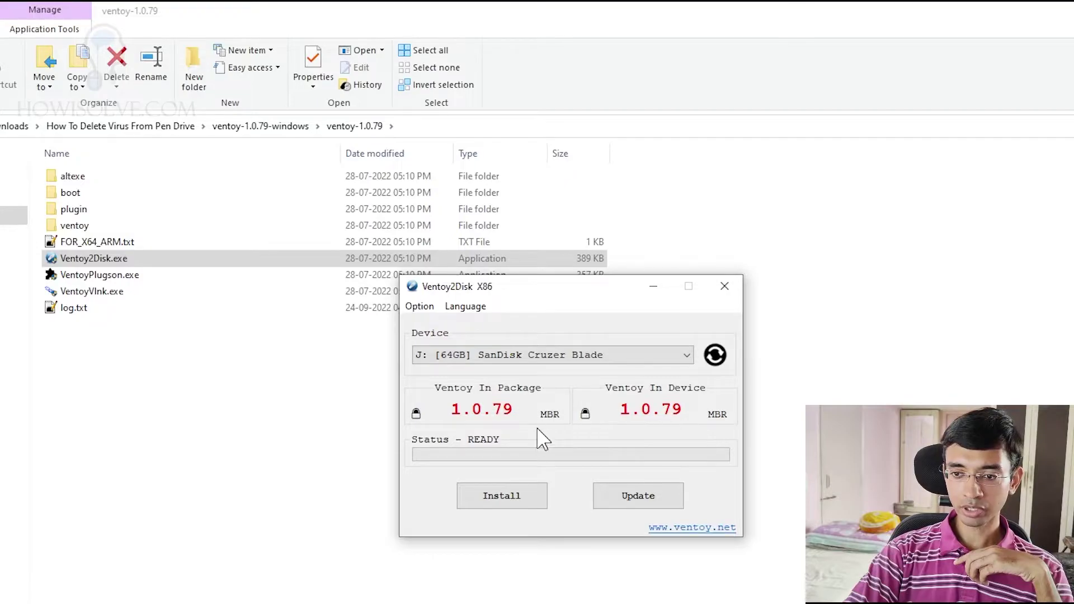
# Step: Choose the J: [64GB] SanDisk Cruzer Blade as the device, start a fresh Ventoy install and cancel it at the confirmation
pyautogui.click(546, 360)
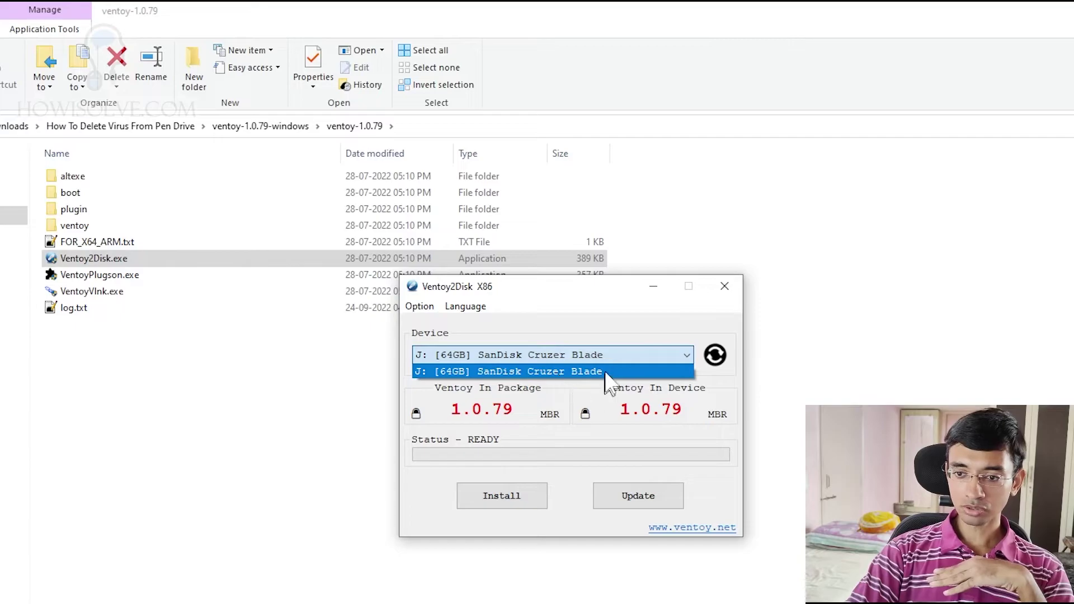
pyautogui.click(561, 378)
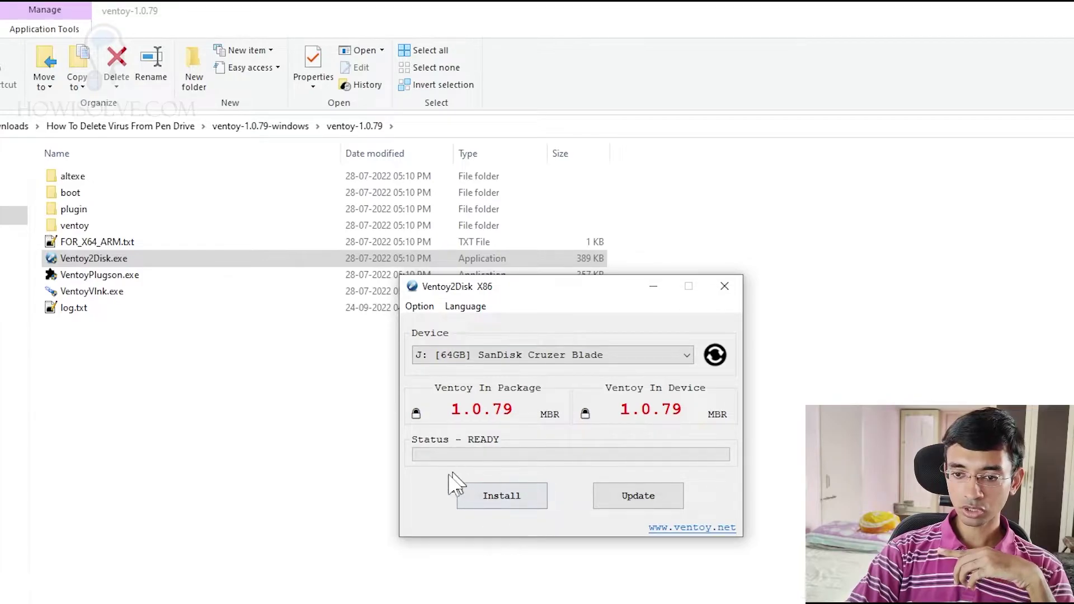
pyautogui.click(511, 504)
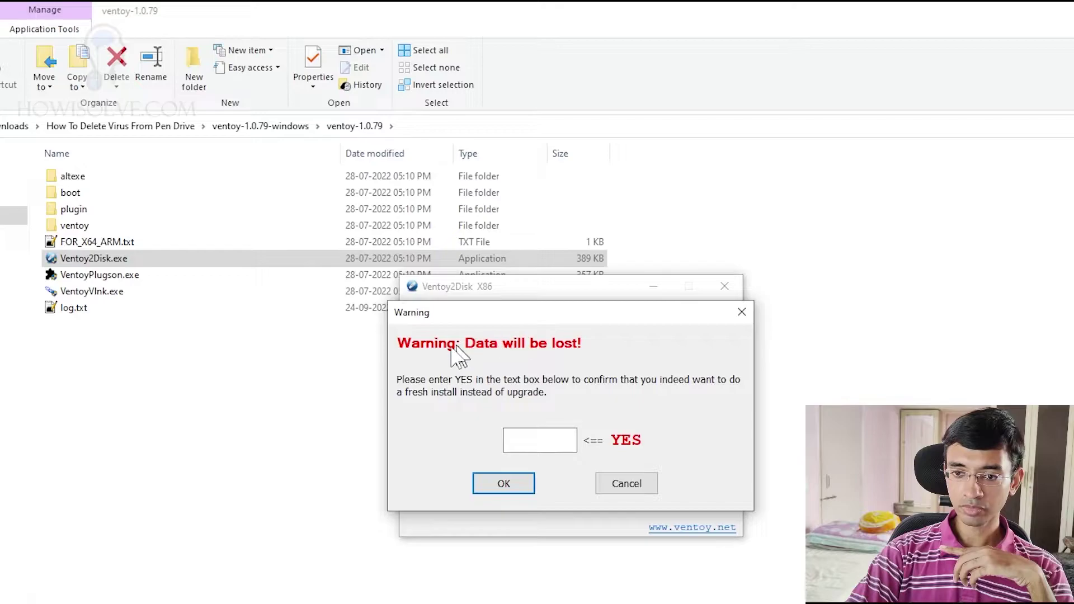
pyautogui.click(739, 315)
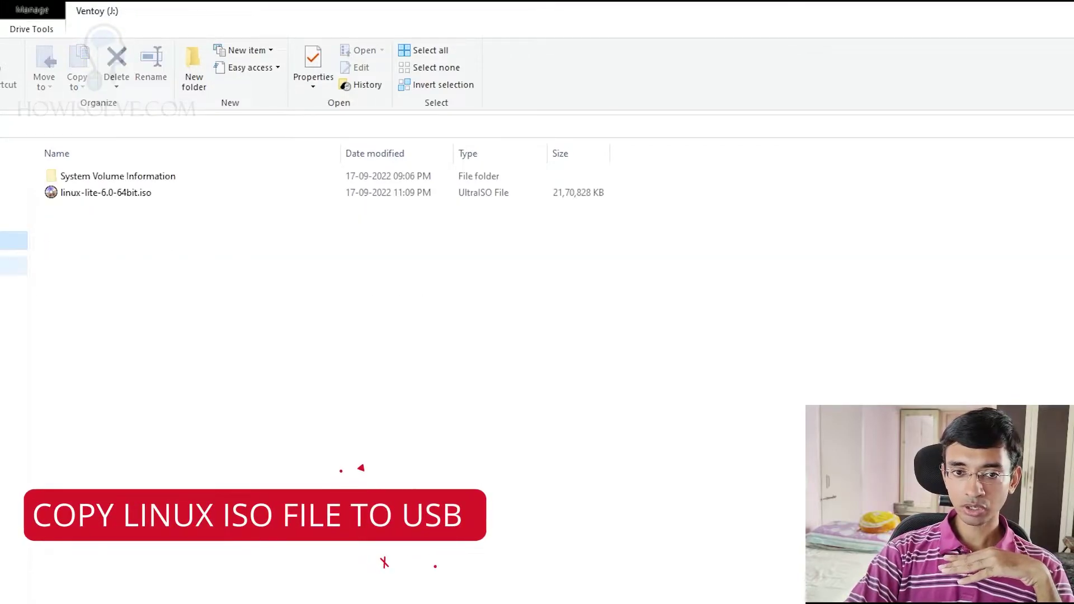
# Step: Select linux-lite-6.0-64bit.iso on the Ventoy (J:) drive
pyautogui.click(126, 197)
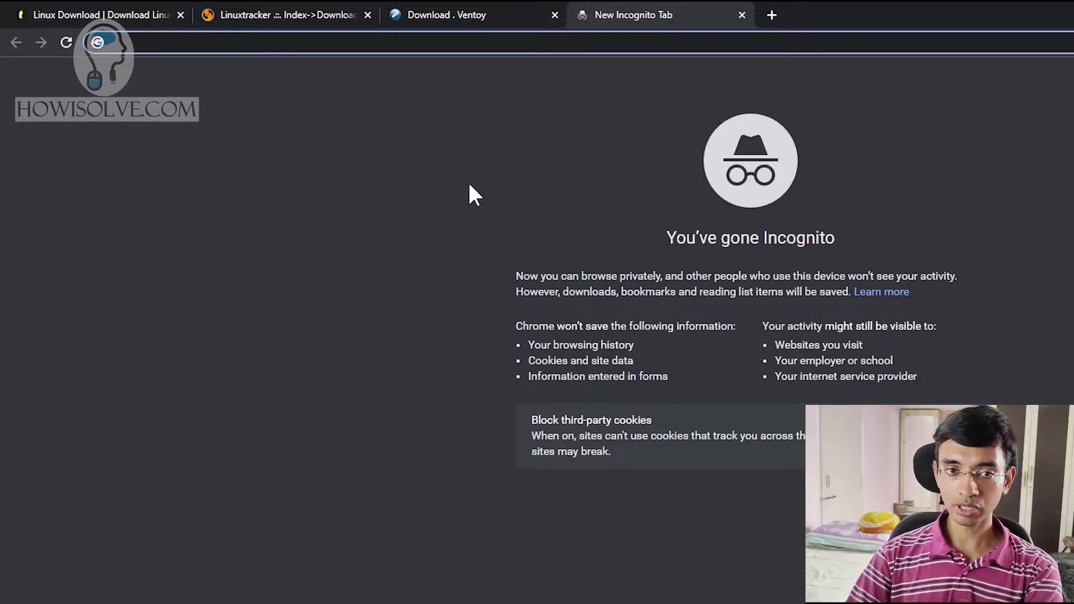
# Step: Open System Information to check the motherboard's manufacturer and model, and switch back to Chrome
pyautogui.press('super')
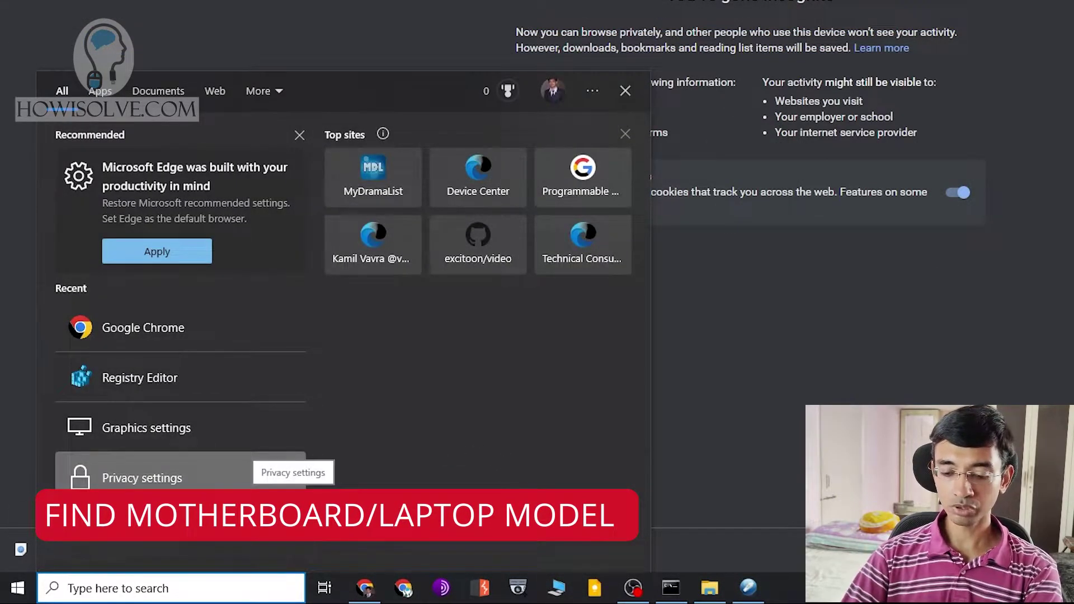
pyautogui.write('sy')
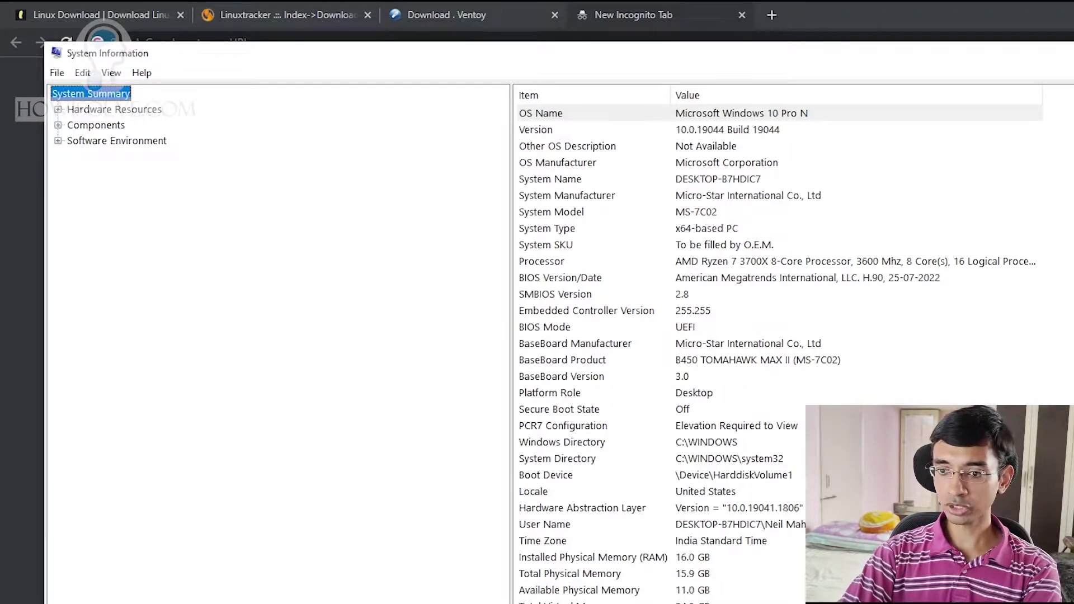
pyautogui.hotkey('alt', 'Tab')
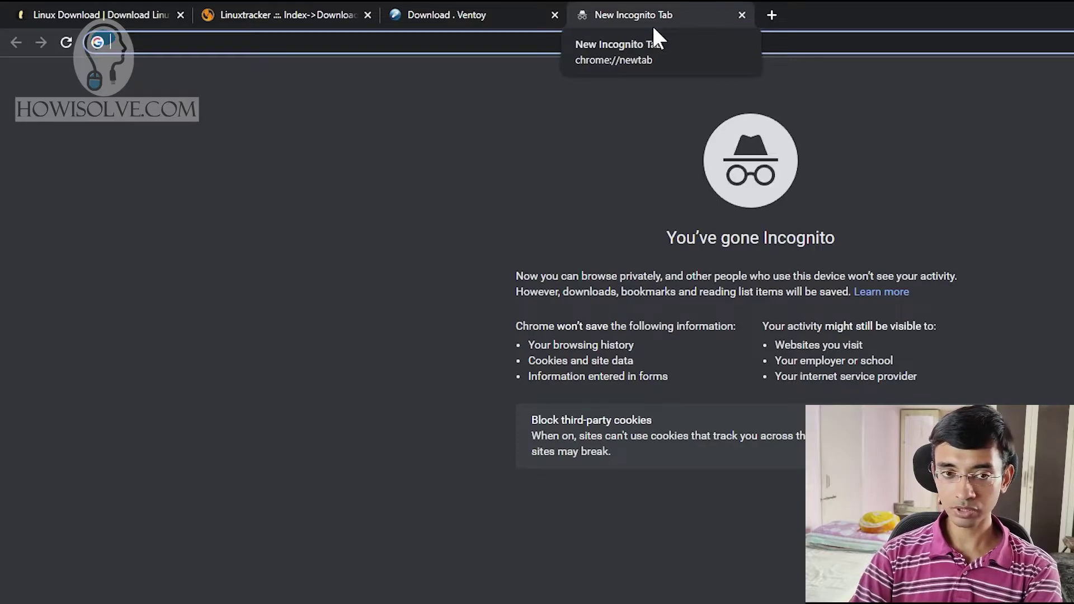
# Step: Search Google for "b450 tomahawk msi boot key"
pyautogui.write('b45')
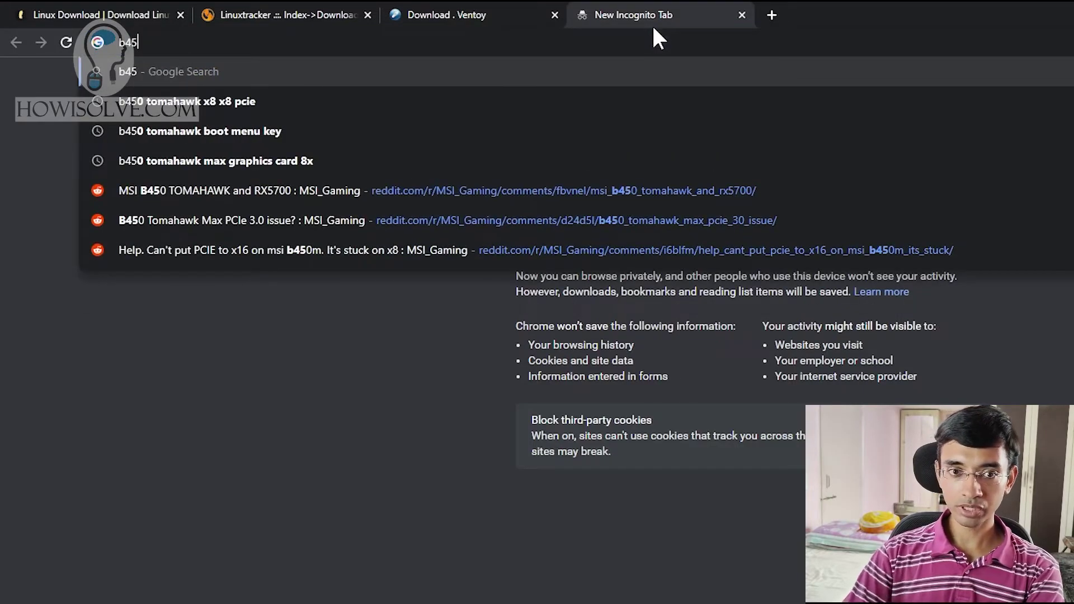
pyautogui.write('0 tomahawk')
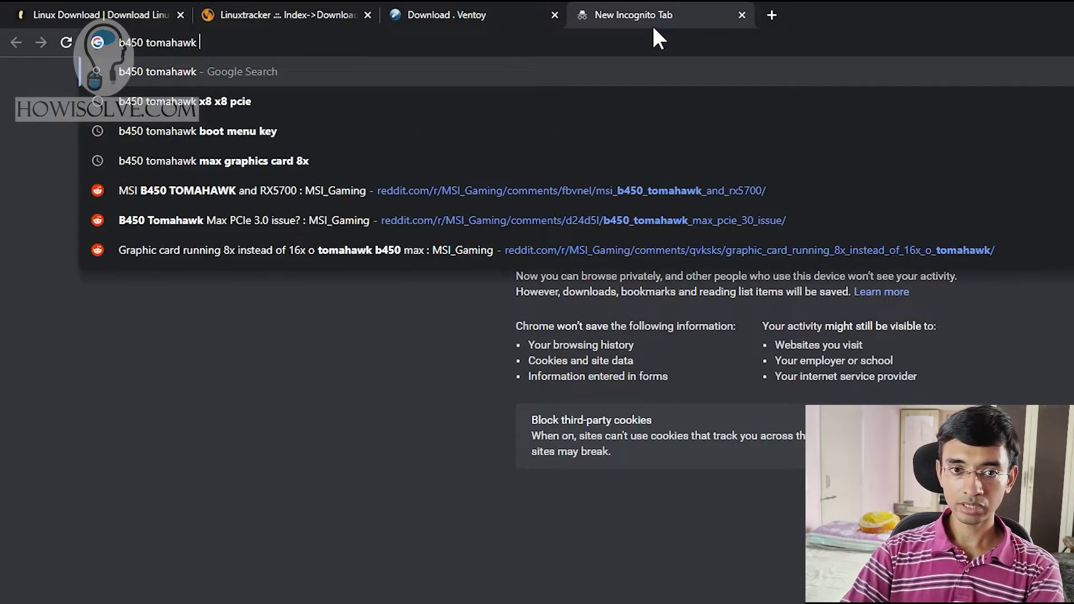
pyautogui.write(' msi')
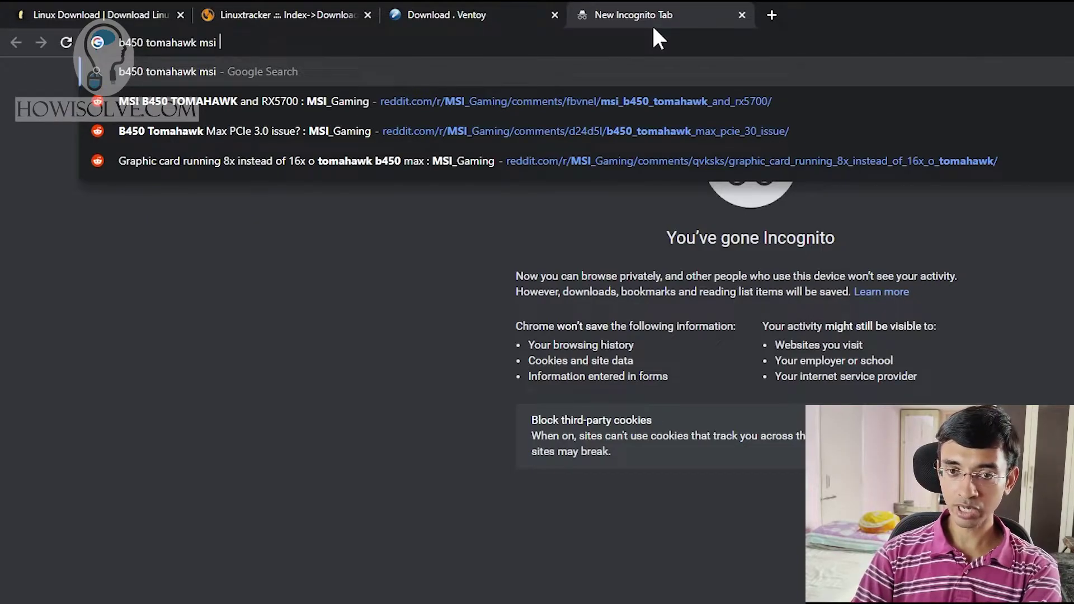
pyautogui.write('bo')
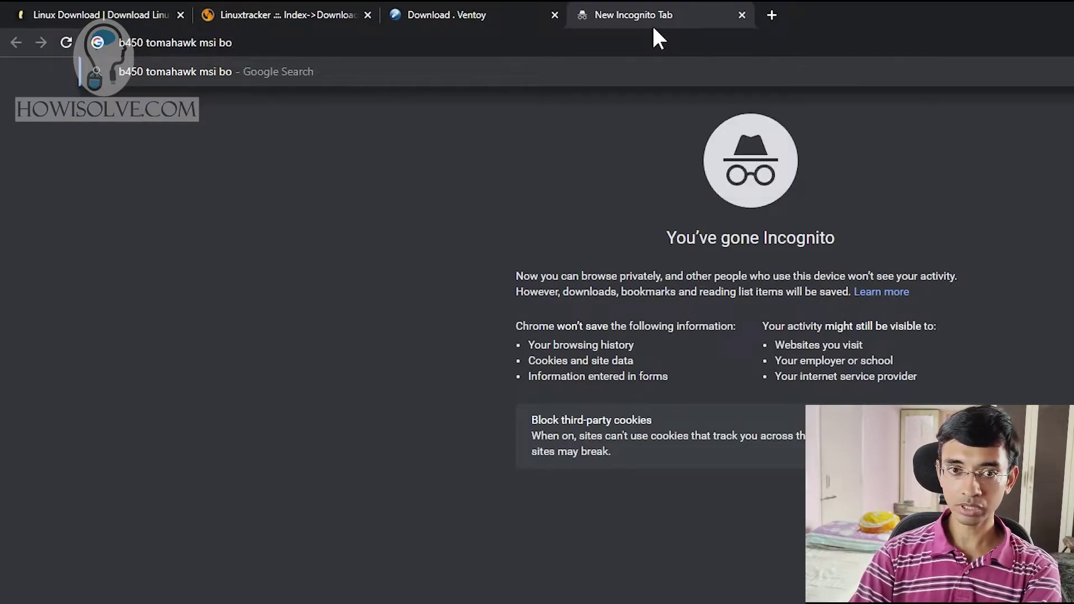
pyautogui.write('ot key')
pyautogui.press('Return')
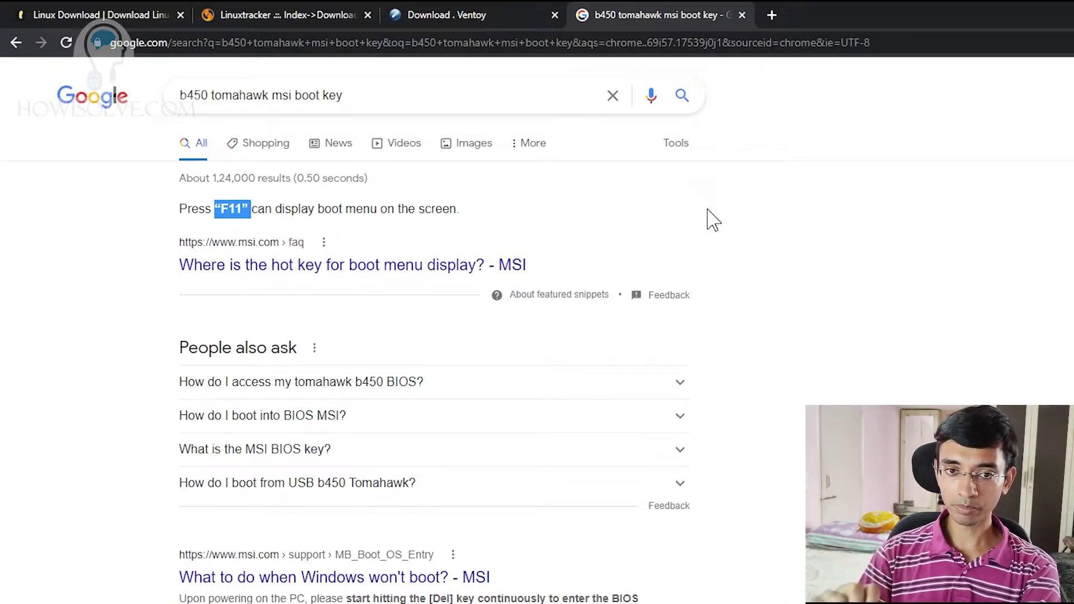
# Step: Replace the Google query with the suggestion "msi b450 tomahawk disable secure boot" and run the search
pyautogui.click(499, 83)
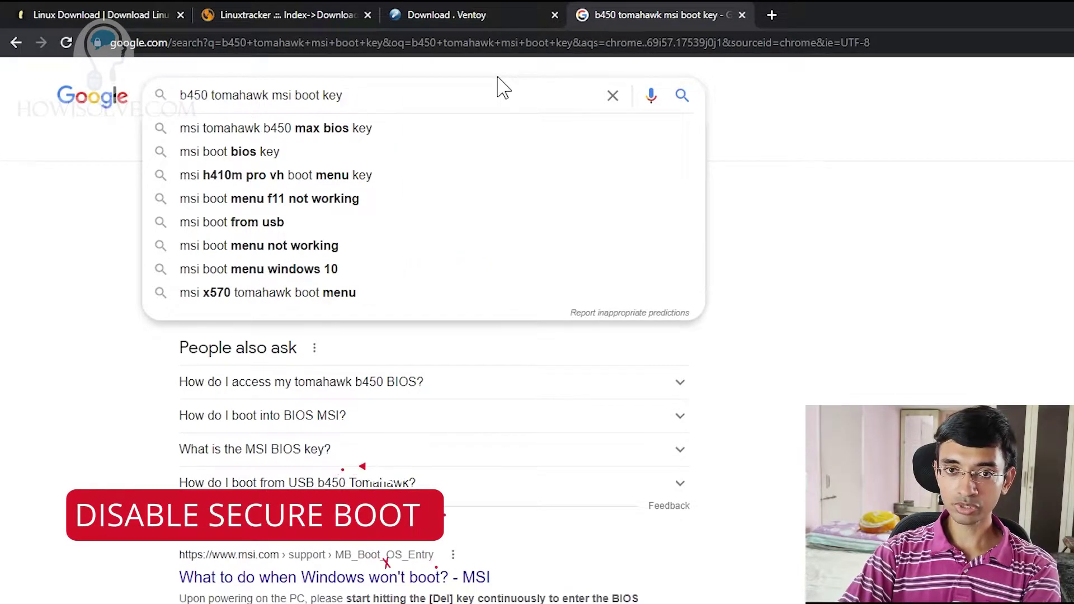
pyautogui.hotkey('ctrl', 'a')
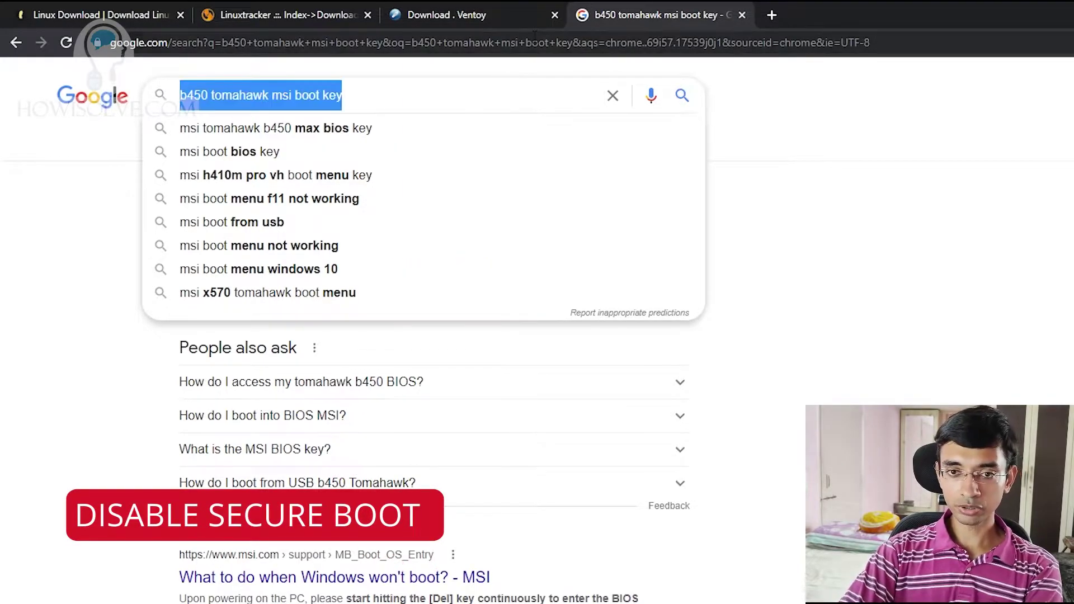
pyautogui.click(379, 99)
pyautogui.press('BackSpace')
pyautogui.press('BackSpace')
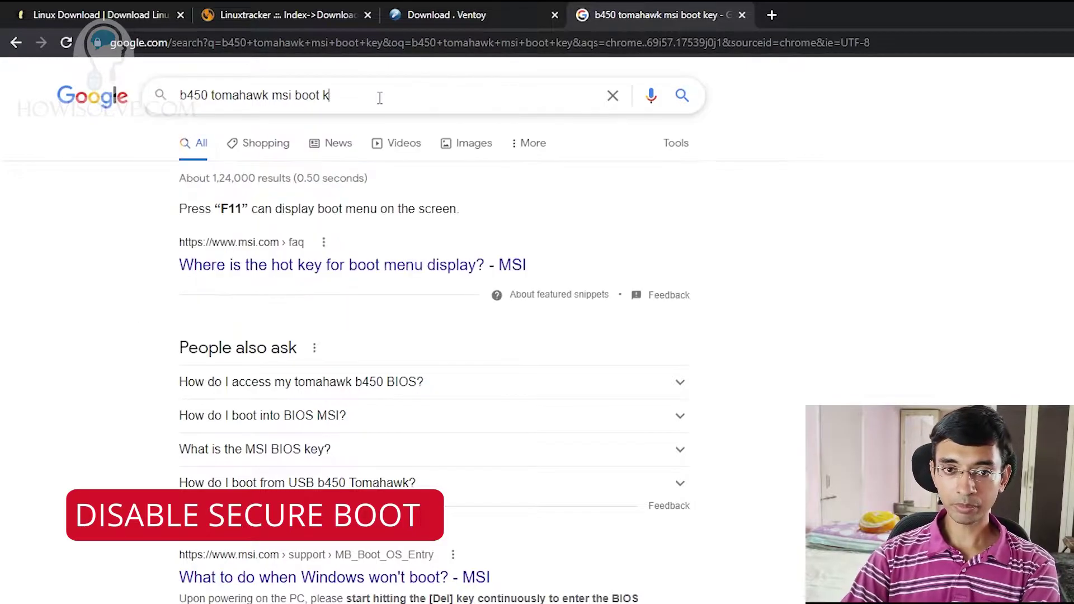
pyautogui.press('BackSpace')
pyautogui.press('BackSpace')
pyautogui.press('BackSpace')
pyautogui.press('BackSpace')
pyautogui.press('BackSpace')
pyautogui.press('BackSpace')
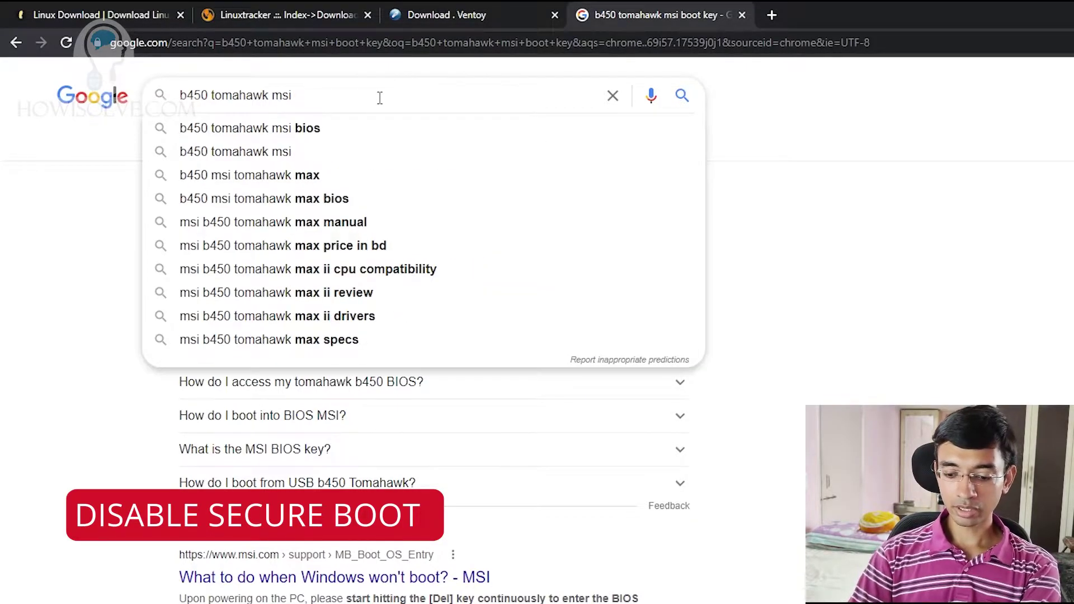
pyautogui.write('secure')
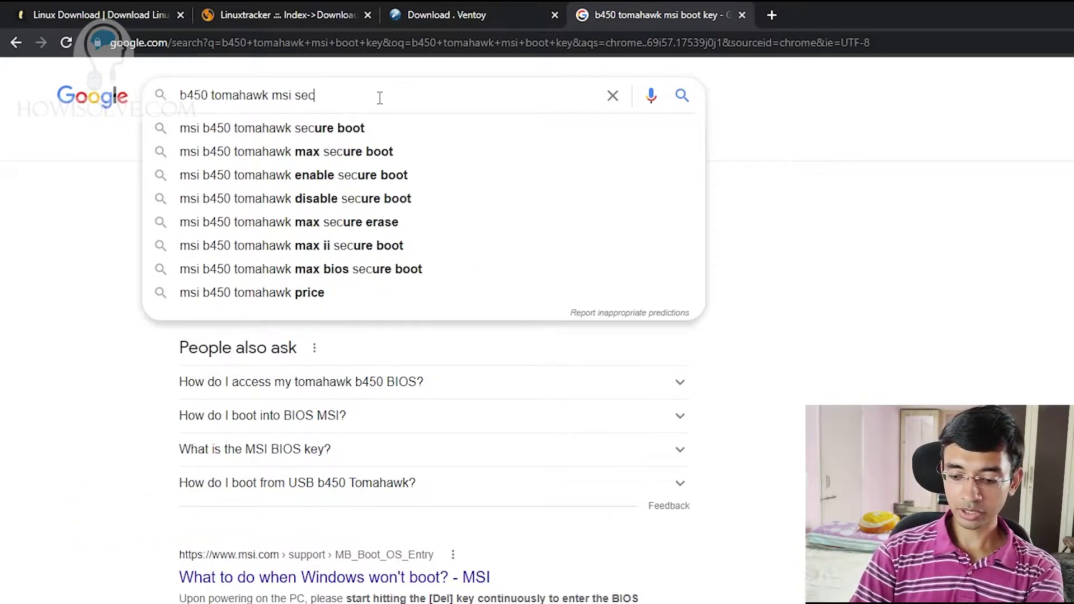
pyautogui.press('Down')
pyautogui.press('Down')
pyautogui.press('Down')
pyautogui.press('Down')
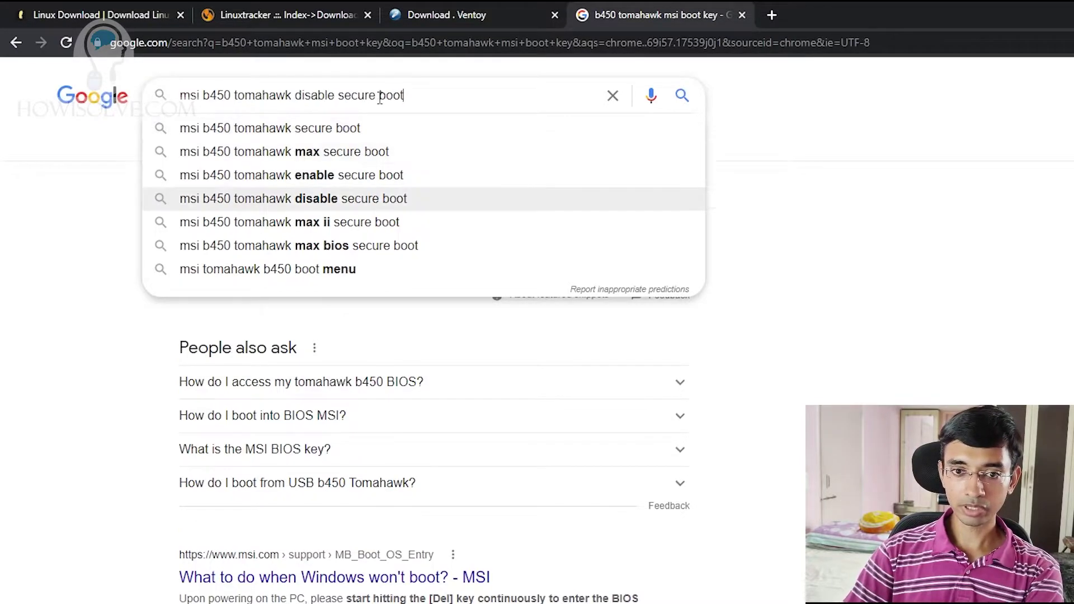
pyautogui.press('Return')
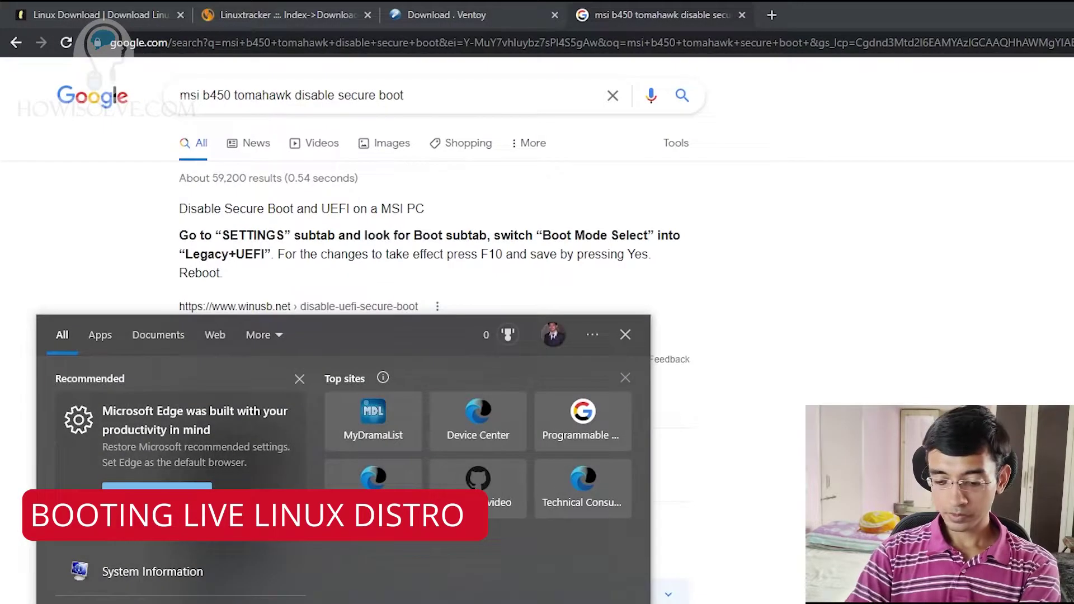
# Step: Open Oracle VM VirtualBox, start the Test System virtual machine and bring up its boot device selection
pyautogui.write('vir')
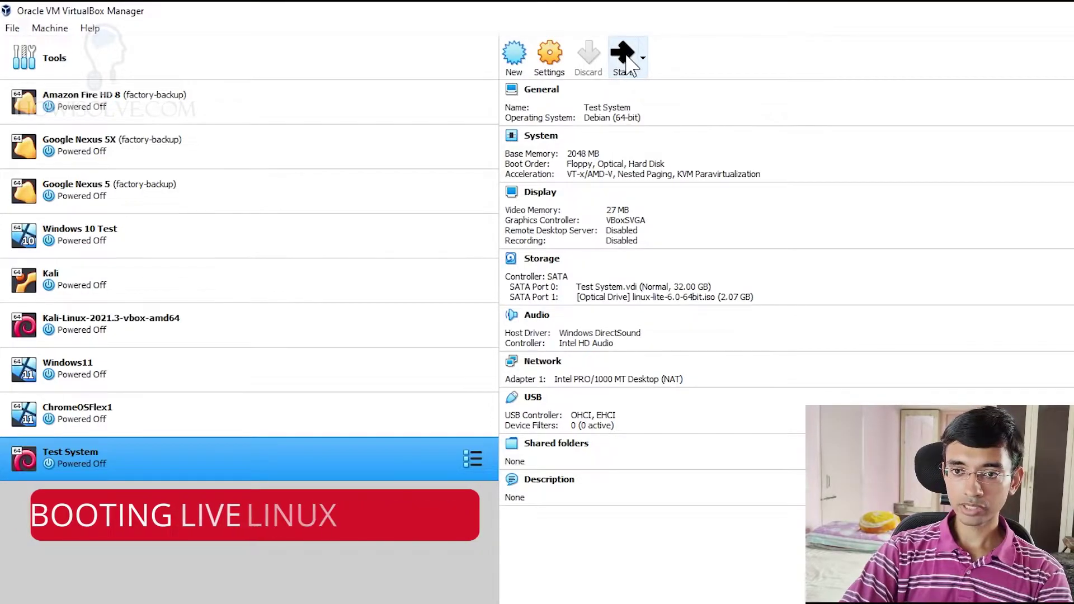
pyautogui.click(622, 61)
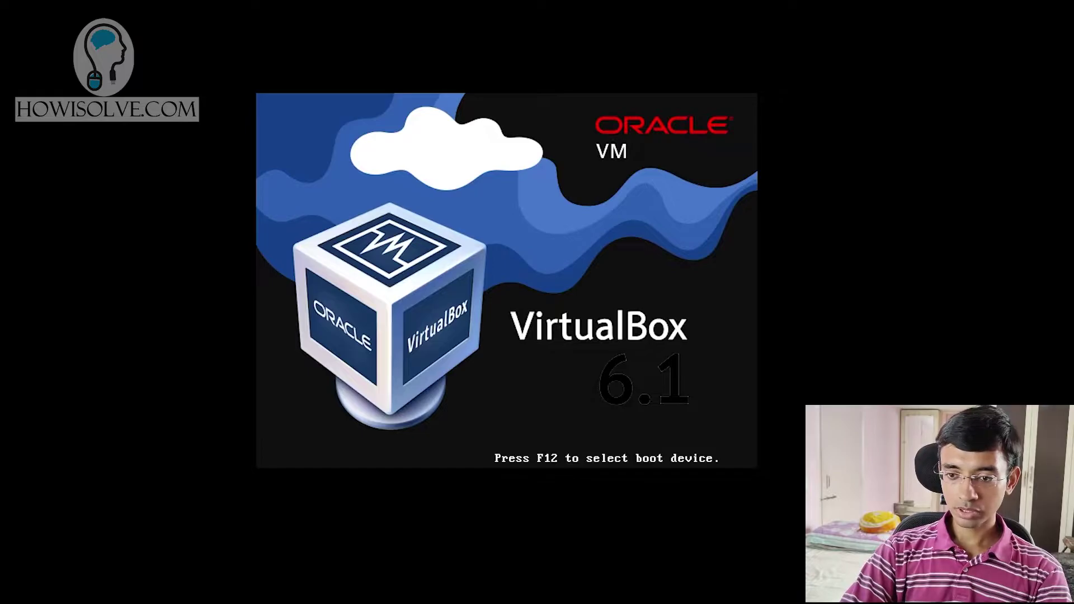
pyautogui.press('F12')
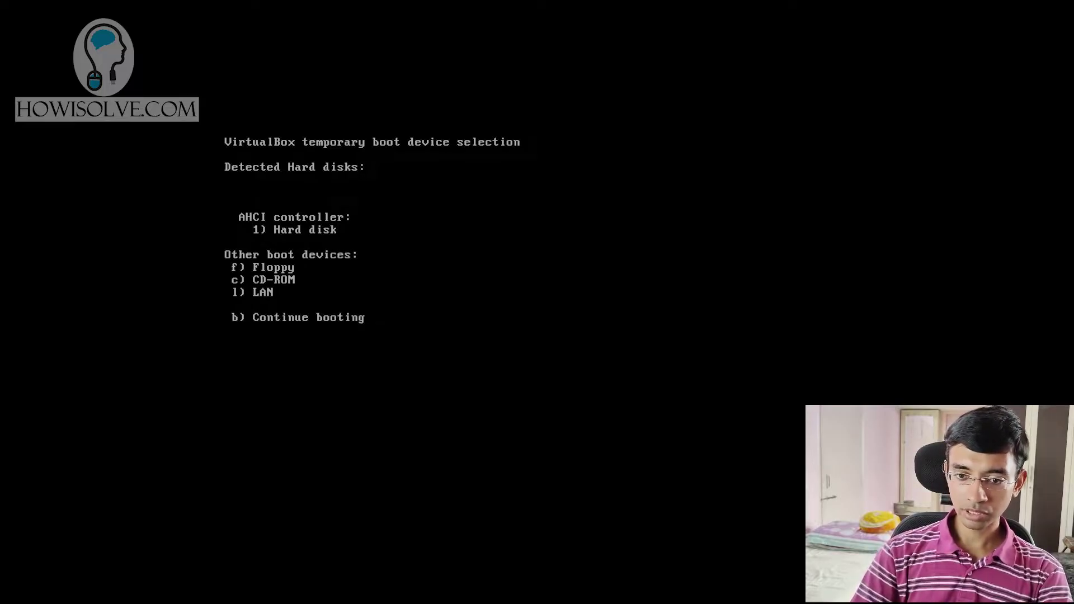
# Step: Boot the virtual machine from CD-ROM and start the Linux Lite 6.0 Live System
pyautogui.press('c')
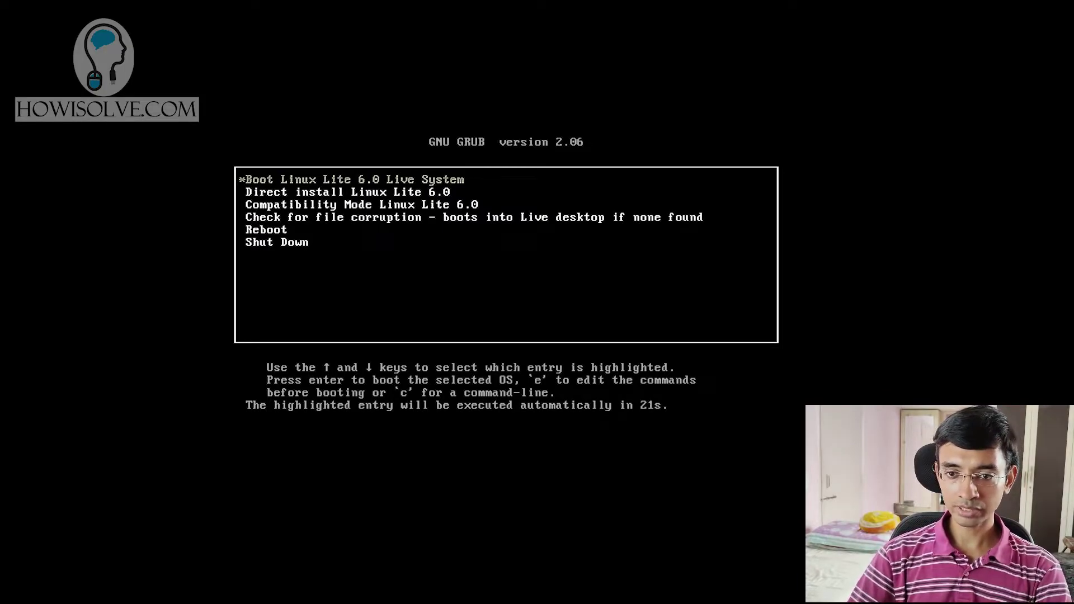
pyautogui.press('Down')
pyautogui.press('Up')
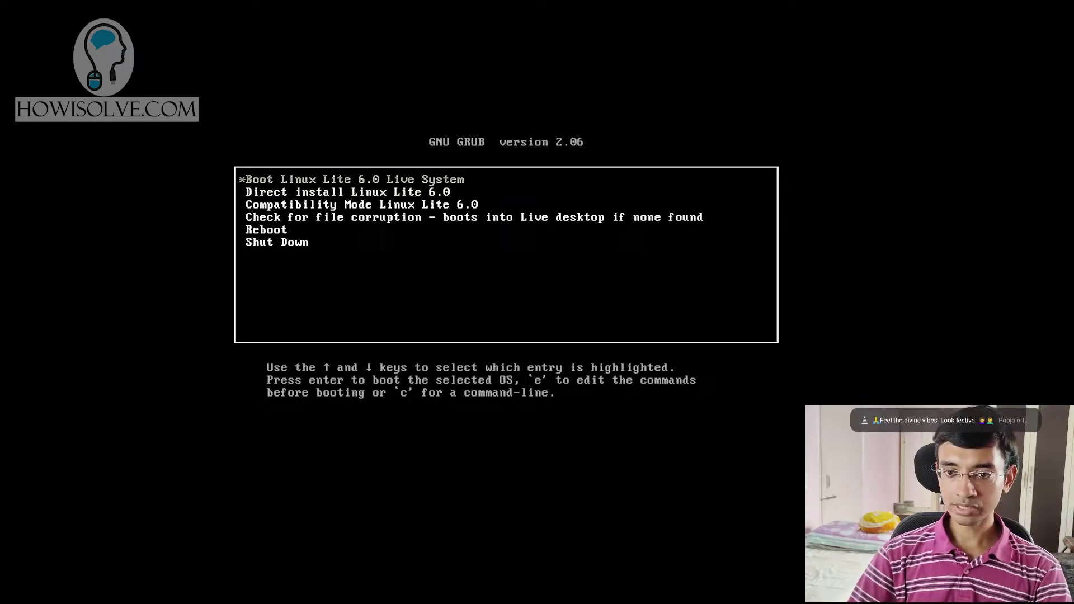
pyautogui.press('Return')
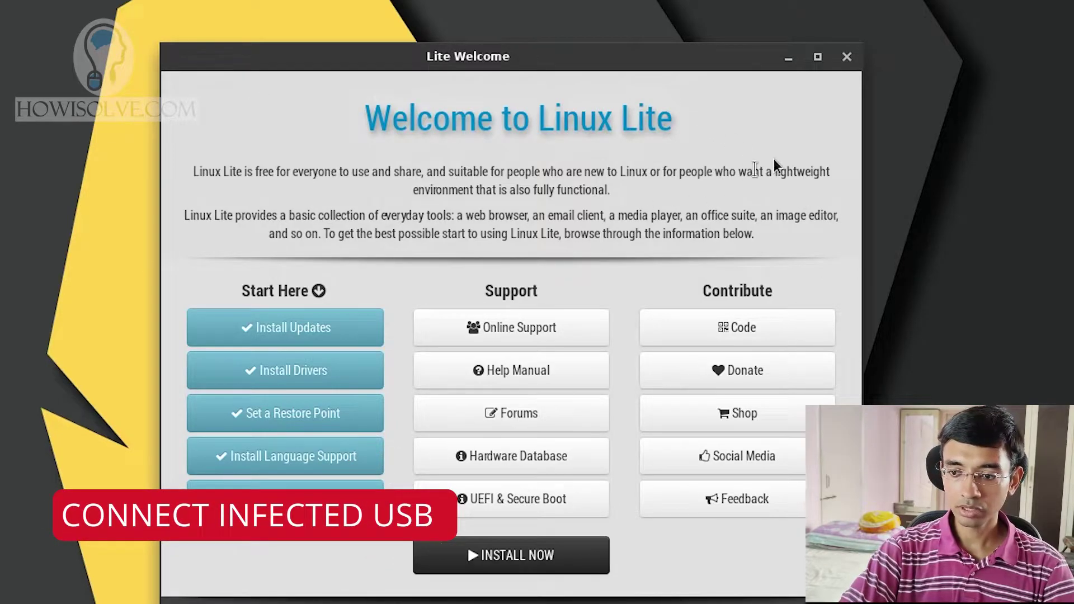
# Step: Close the Lite Welcome window and open the connected USB drive from the desktop
pyautogui.click(846, 58)
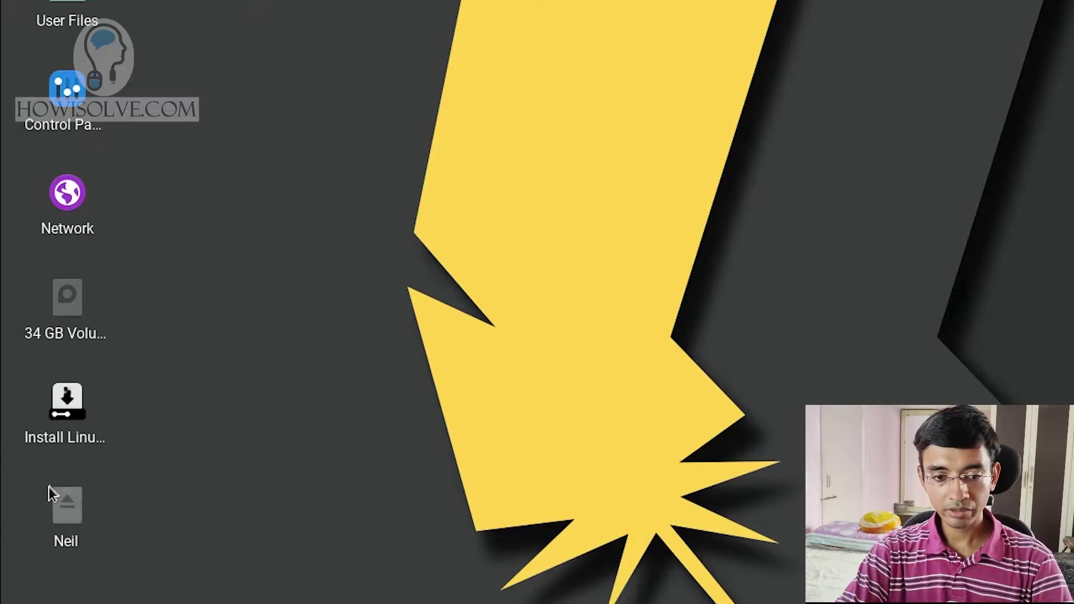
pyautogui.doubleClick(68, 511)
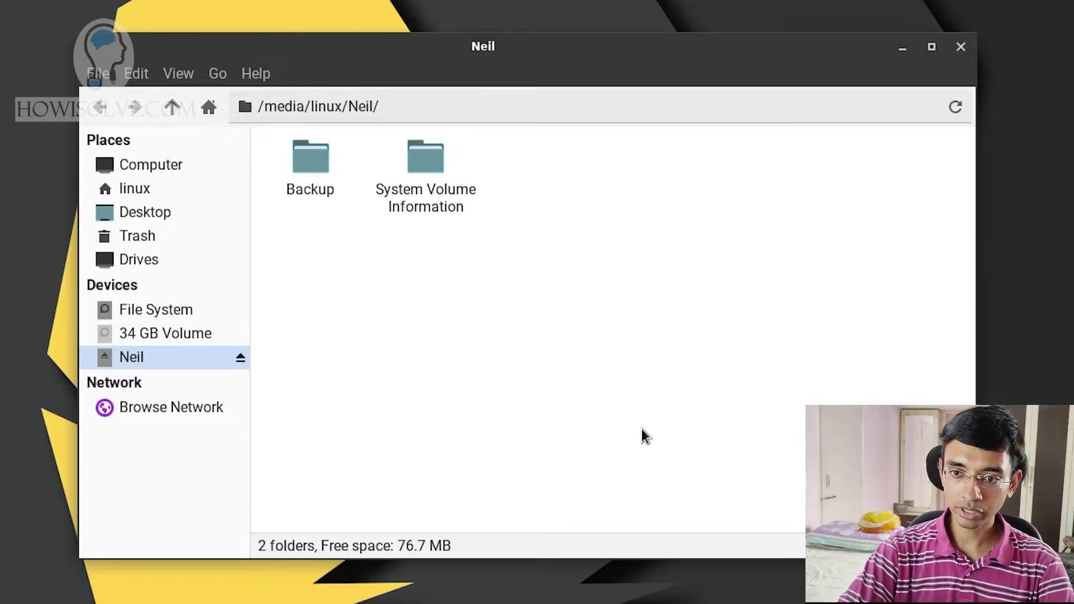
pyautogui.rightClick(470, 315)
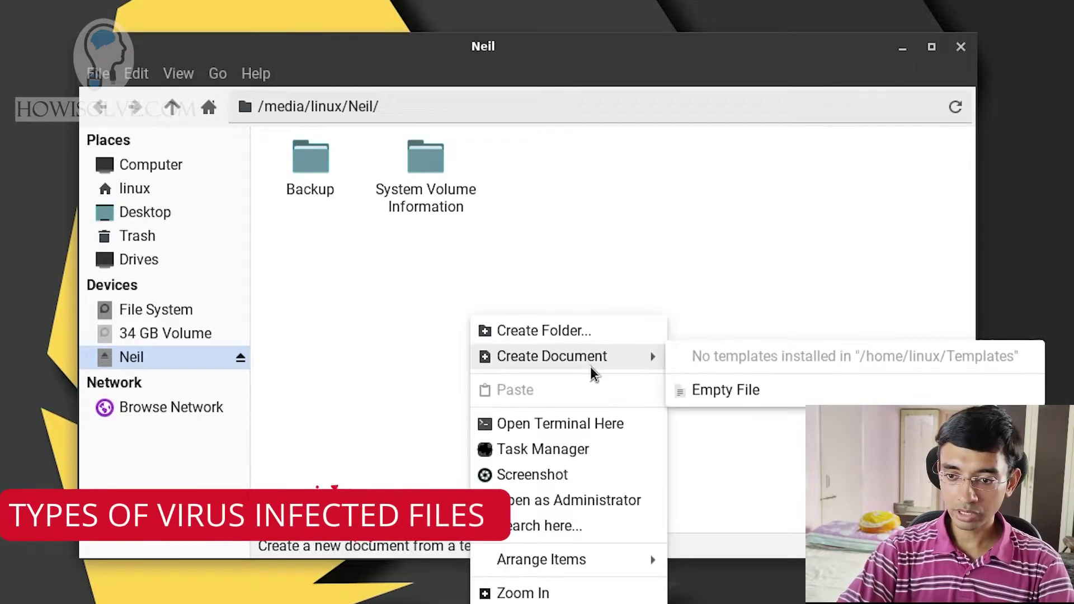
pyautogui.click(593, 223)
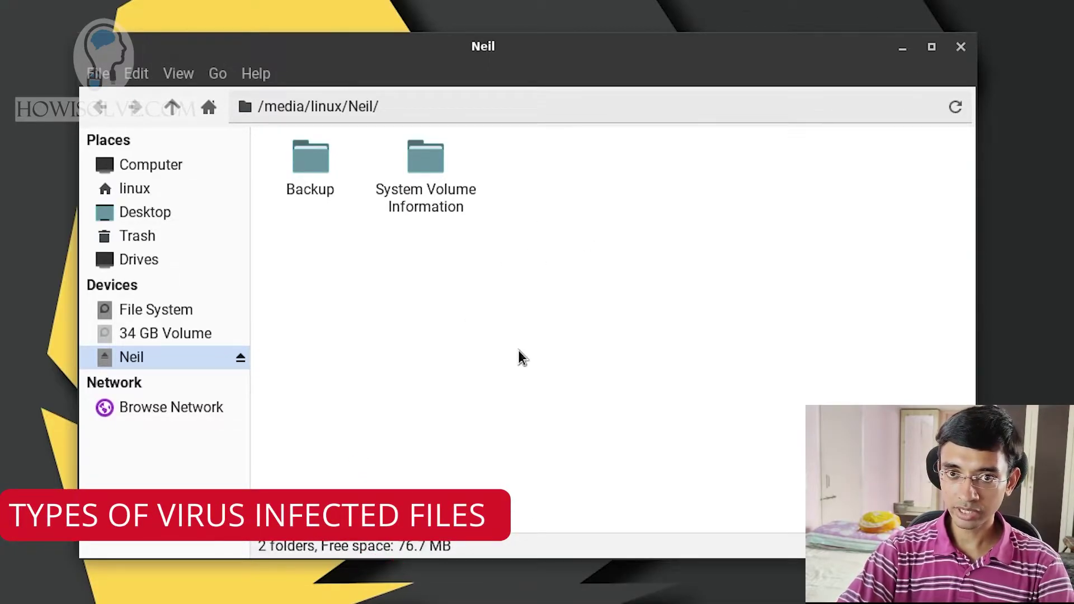
pyautogui.rightClick(506, 336)
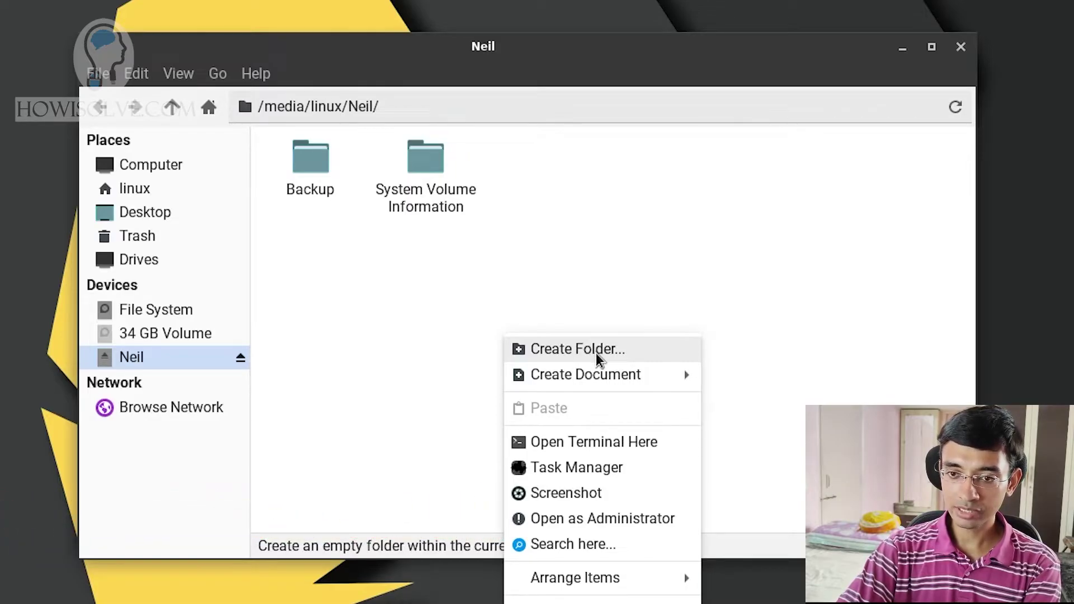
pyautogui.click(357, 245)
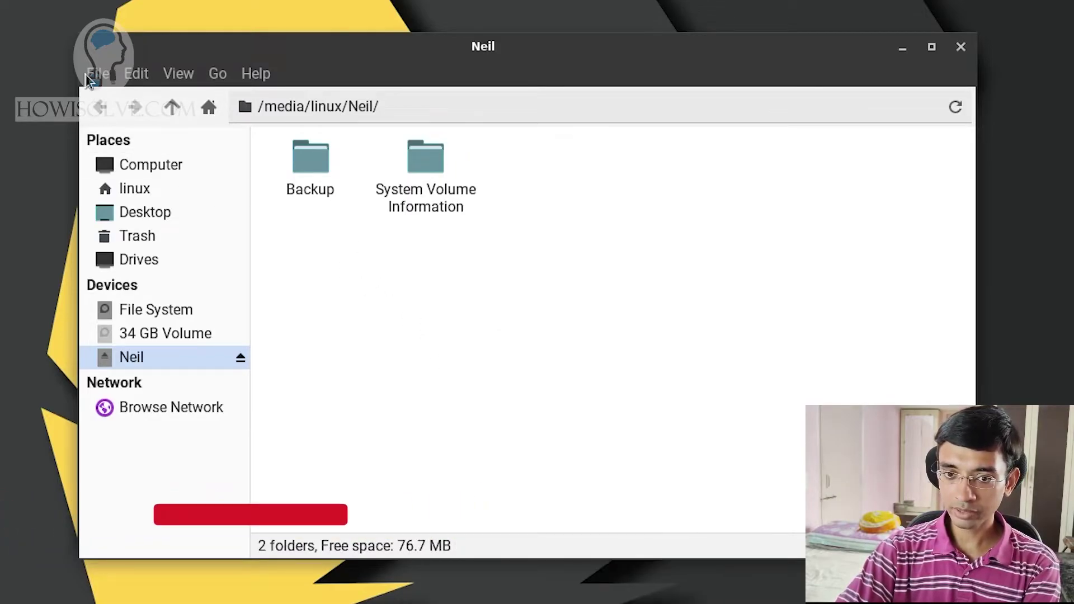
# Step: Turn on the display of hidden files in the USB drive's file window
pyautogui.click(179, 76)
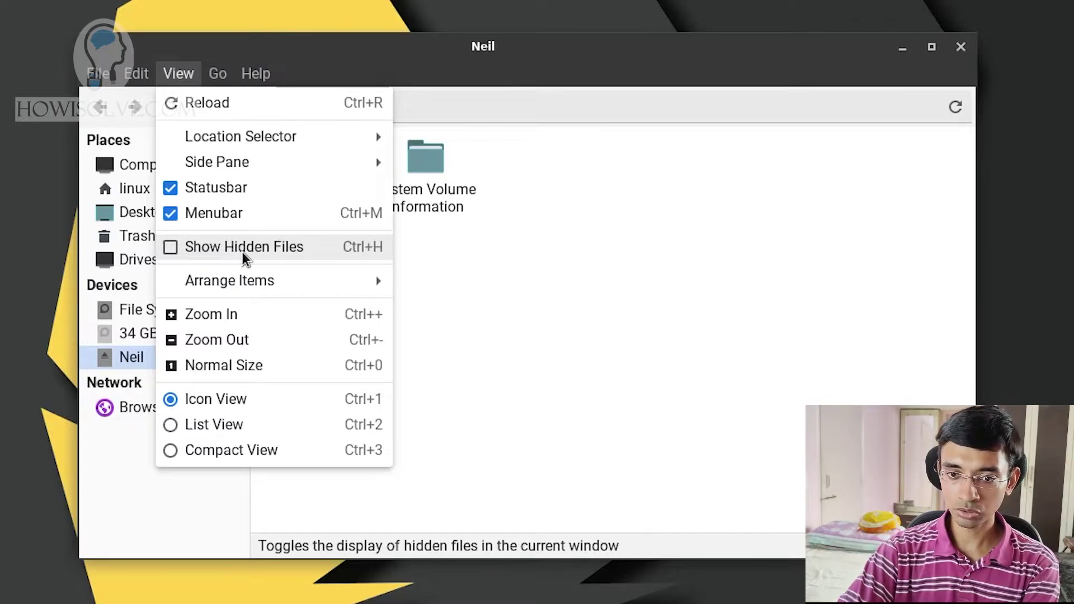
pyautogui.click(243, 252)
pyautogui.click(168, 76)
pyautogui.click(168, 77)
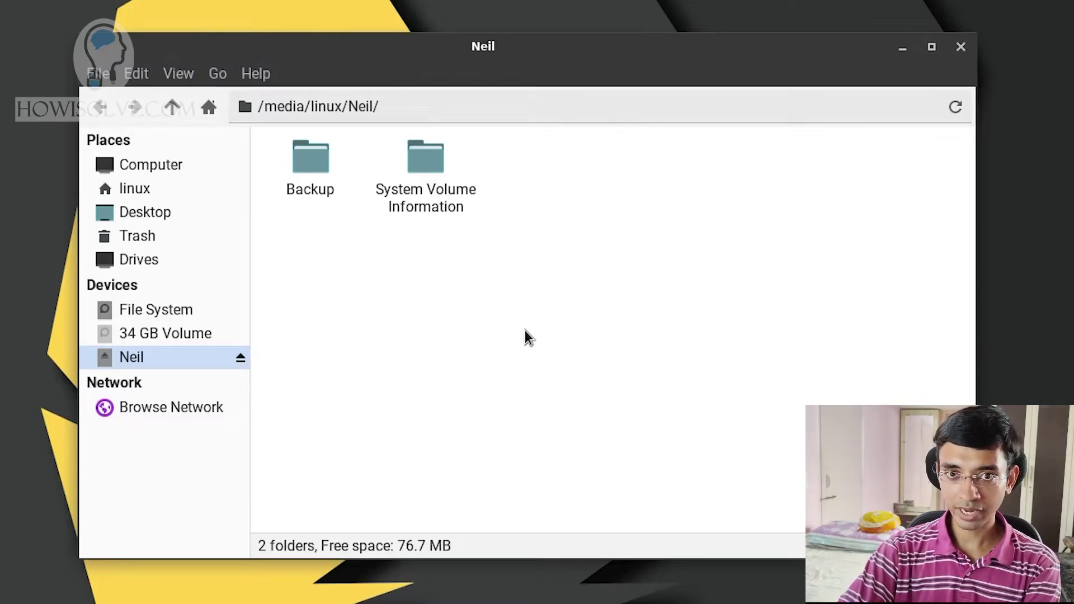
# Step: Create an empty file called foldername.lnk in the USB drive's root folder as a shortcut virus example
pyautogui.rightClick(484, 314)
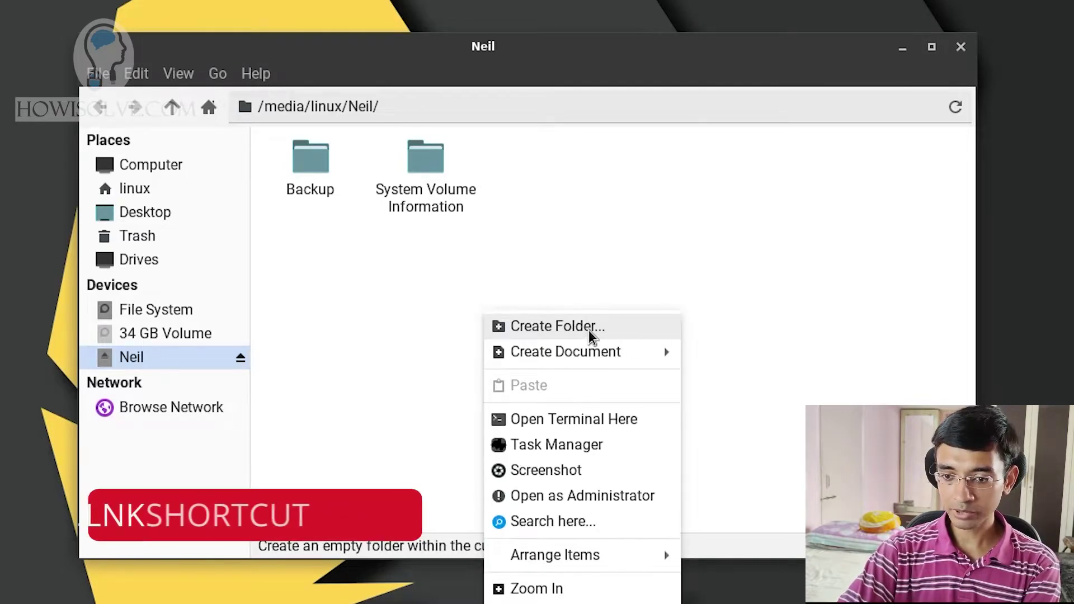
pyautogui.moveTo(611, 355)
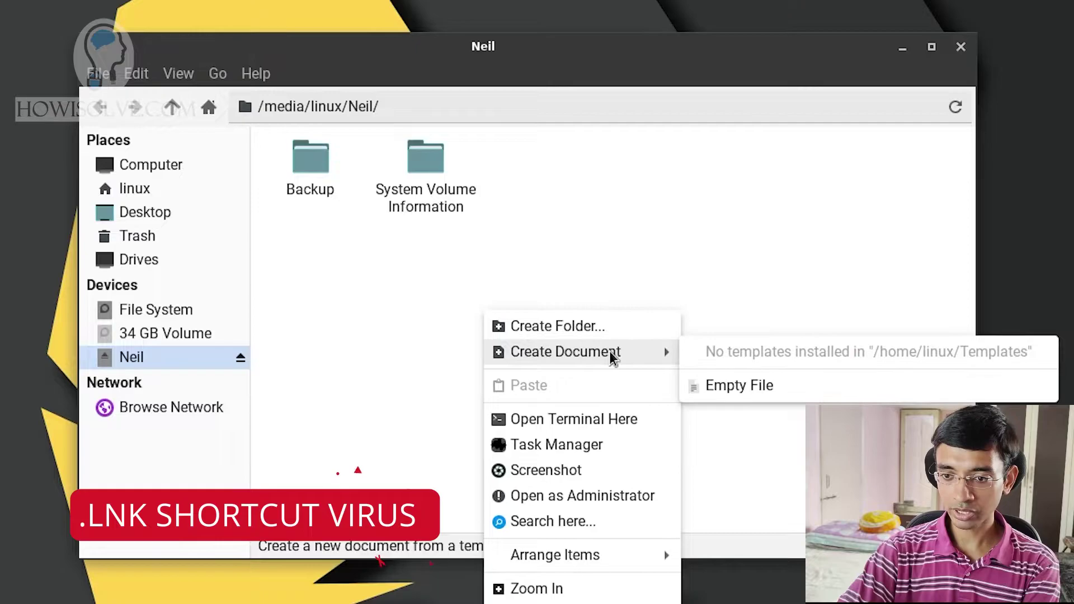
pyautogui.click(735, 389)
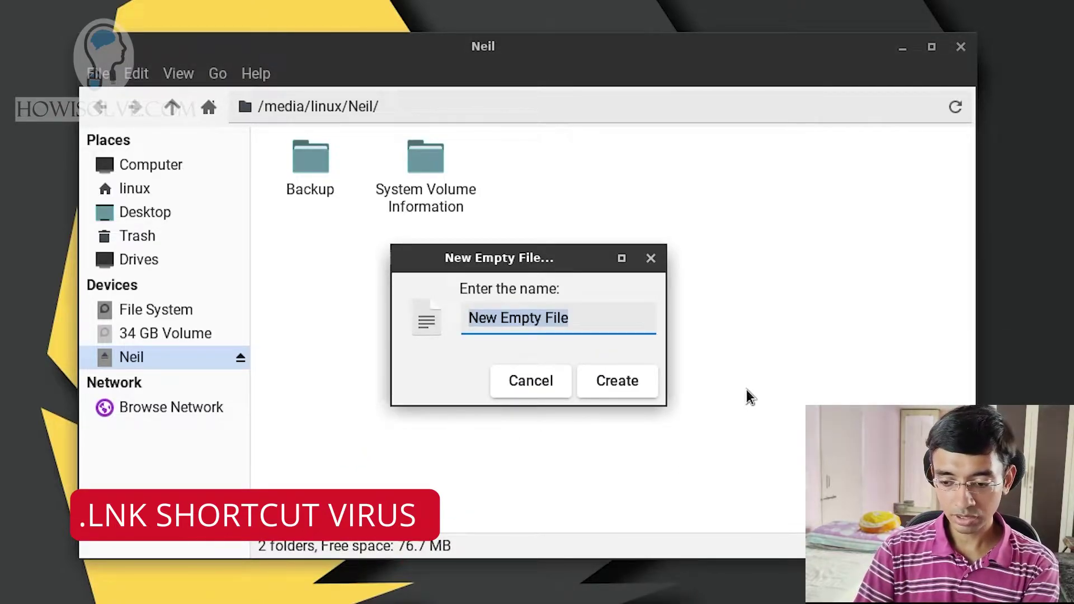
pyautogui.write('foldername.lnk')
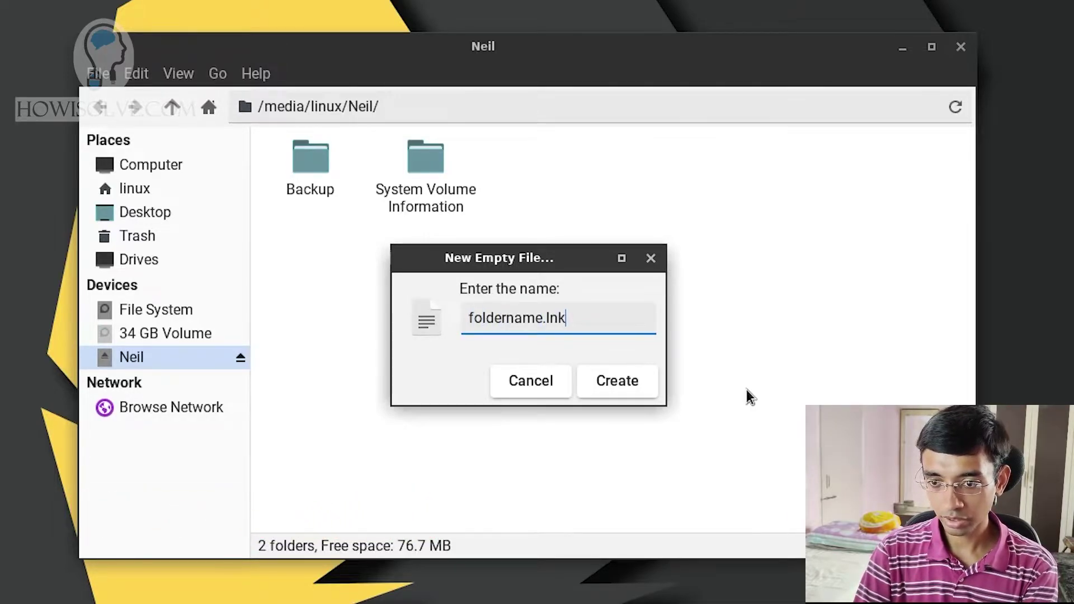
pyautogui.press('Return')
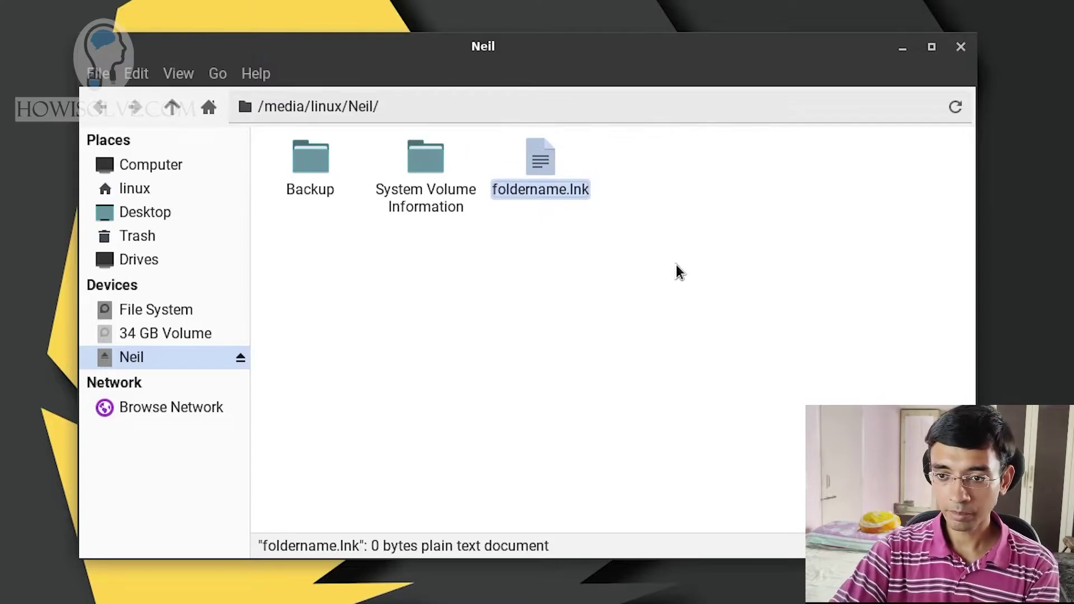
# Step: Create an empty file called iloveyou.exe in the USB drive's root folder as an executable virus example
pyautogui.rightClick(566, 273)
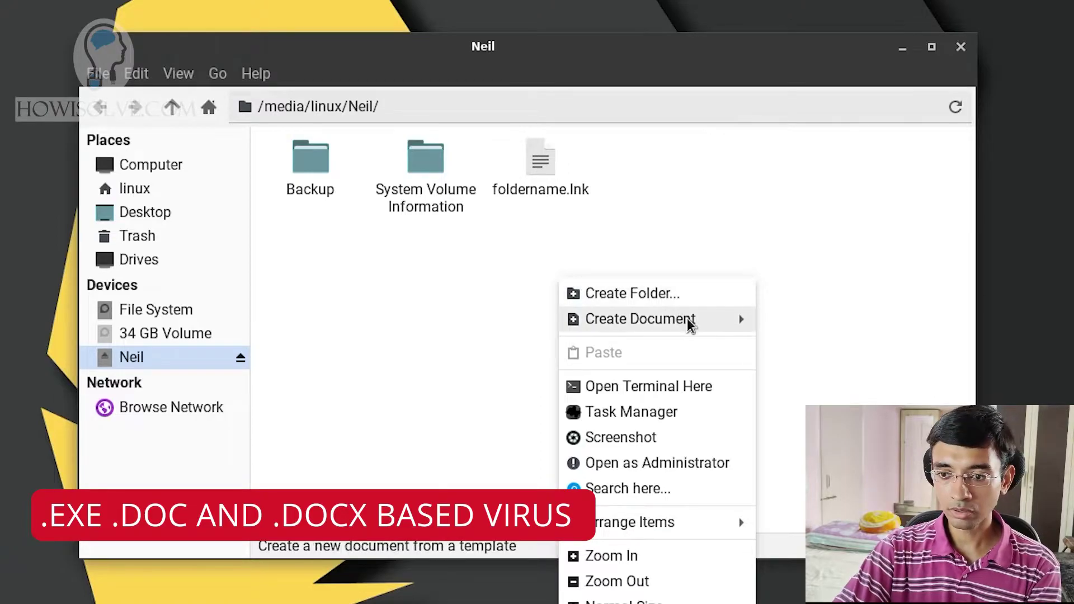
pyautogui.moveTo(689, 319)
pyautogui.click(829, 357)
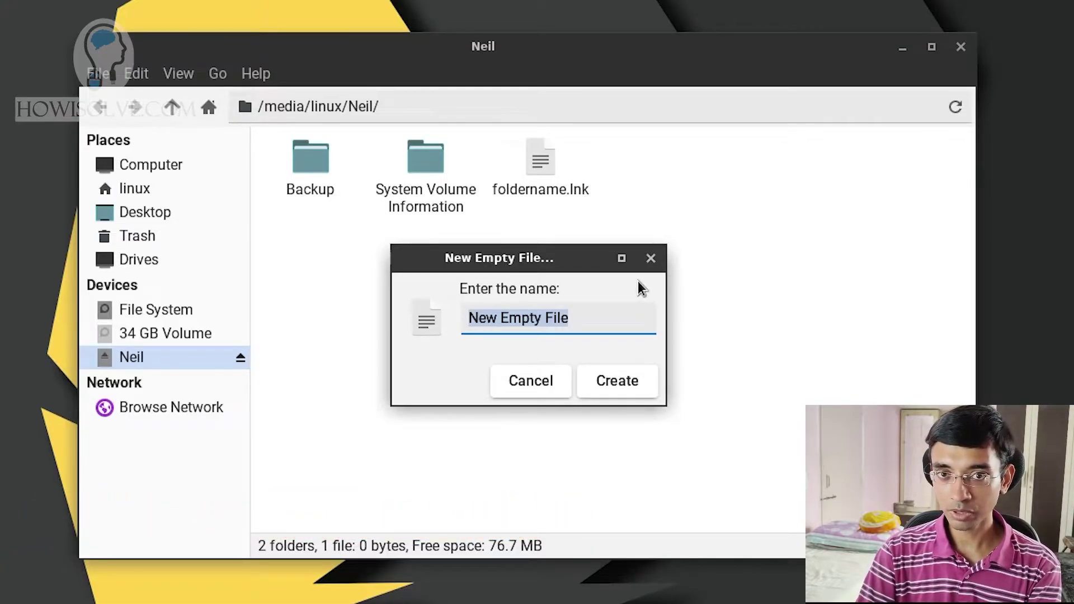
pyautogui.write('il')
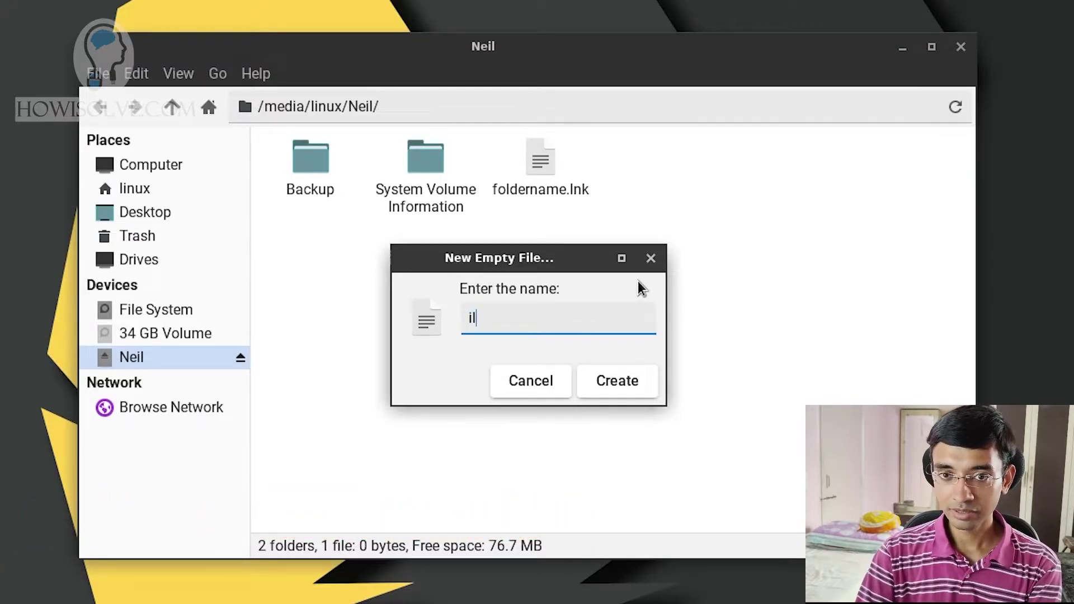
pyautogui.write('ov')
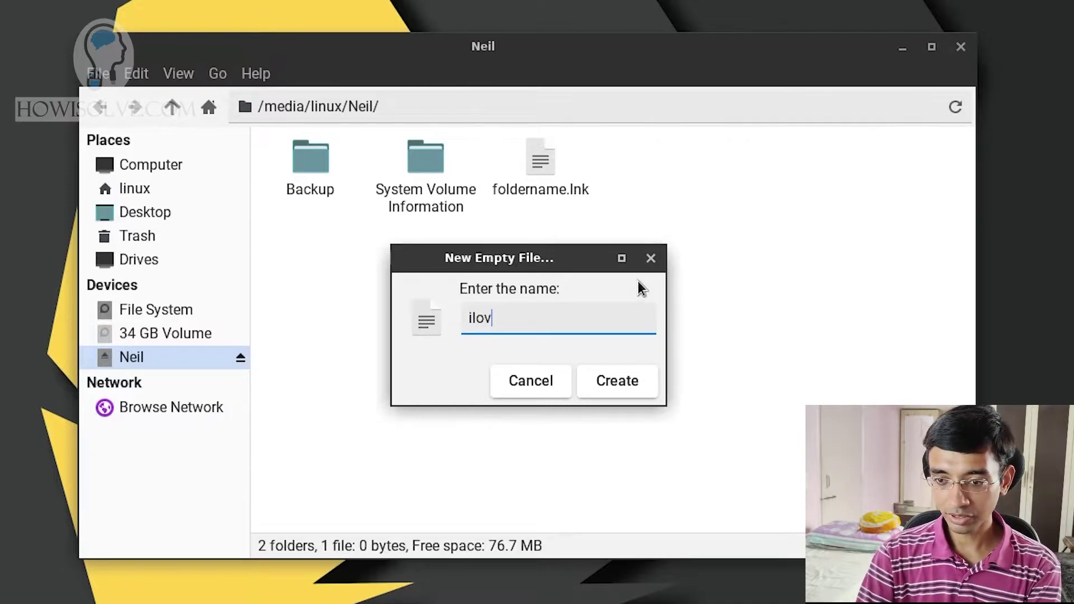
pyautogui.write('eyou.exe')
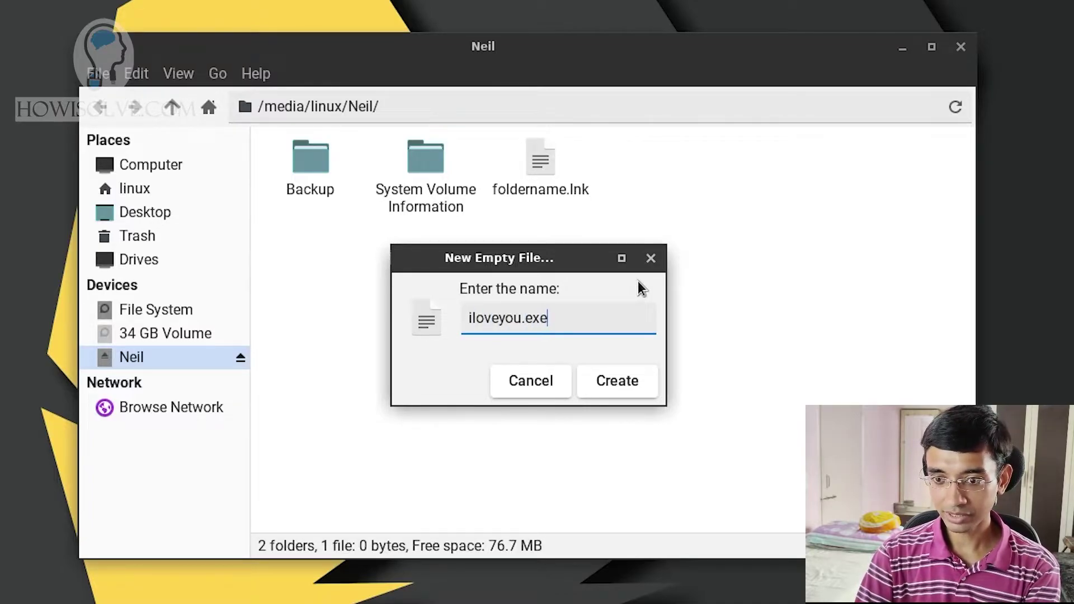
pyautogui.press('Return')
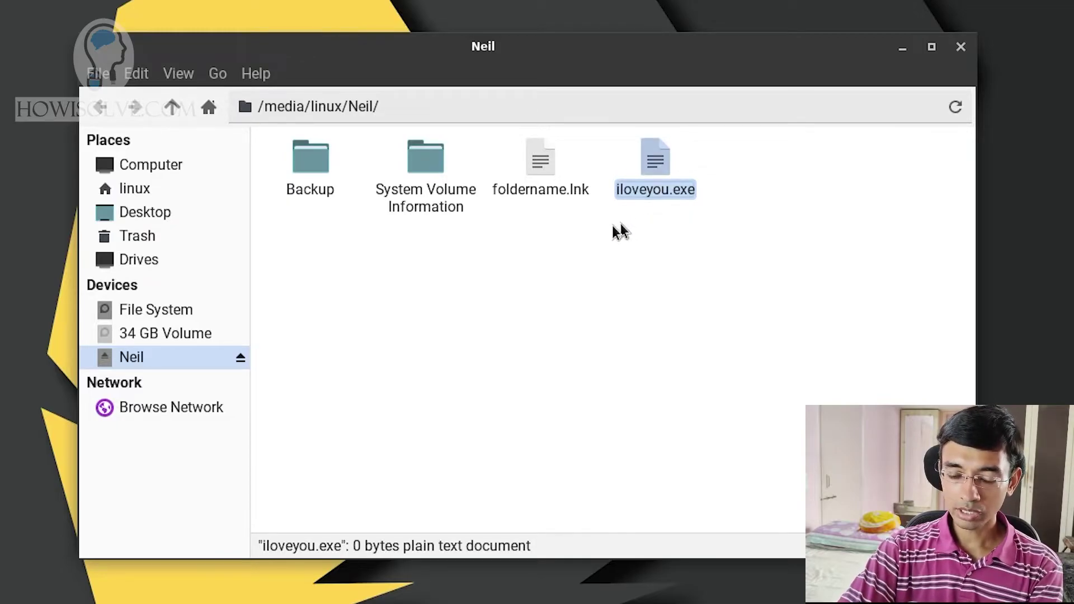
# Step: Create an empty file called virus.vbs in the USB drive's root folder as a script virus example
pyautogui.rightClick(543, 285)
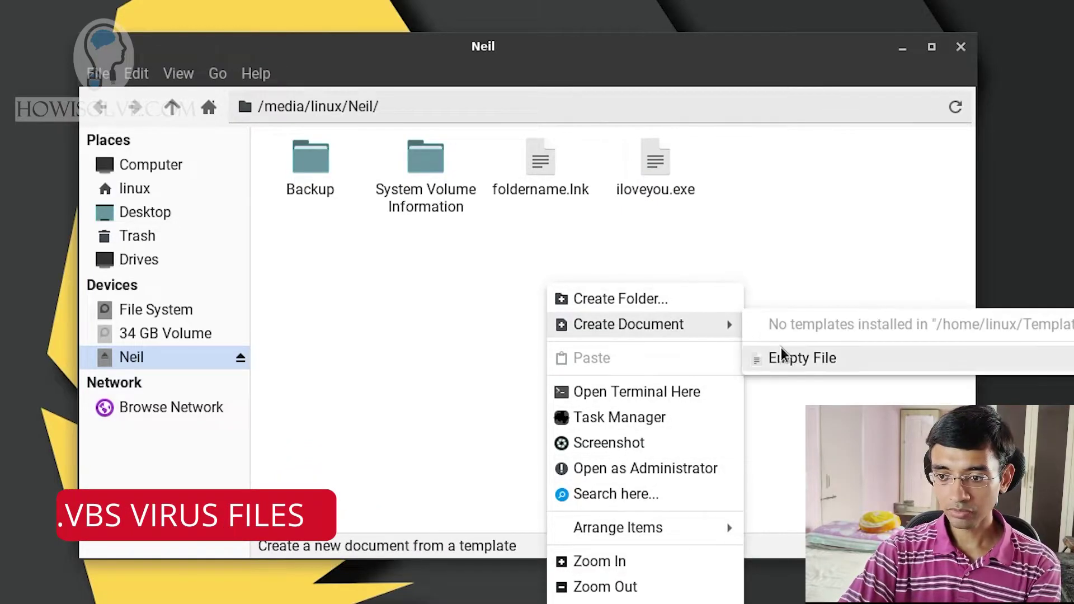
pyautogui.click(761, 358)
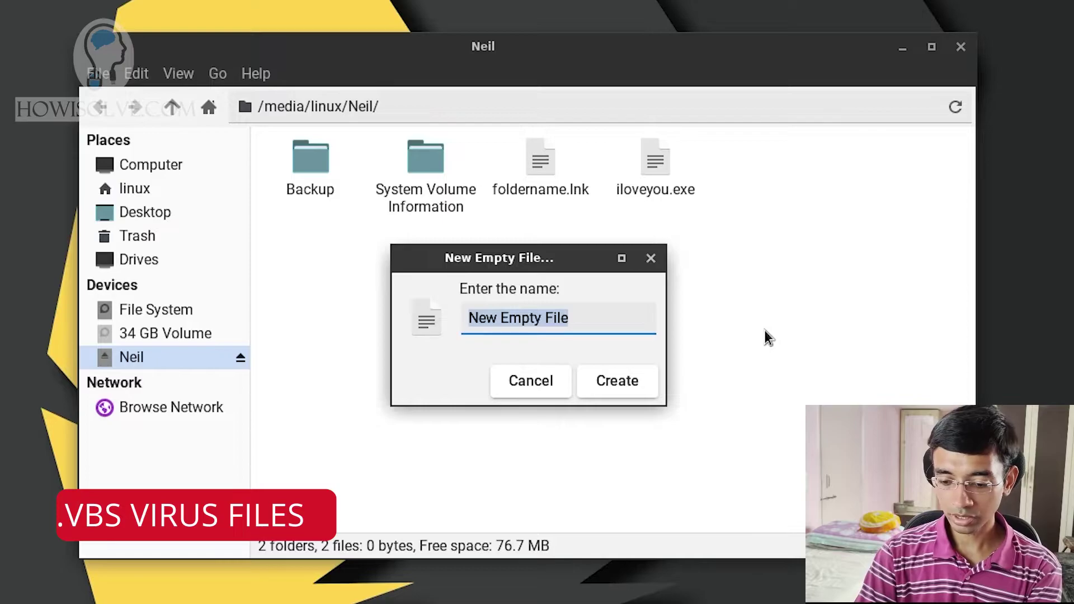
pyautogui.write('virus.vbs')
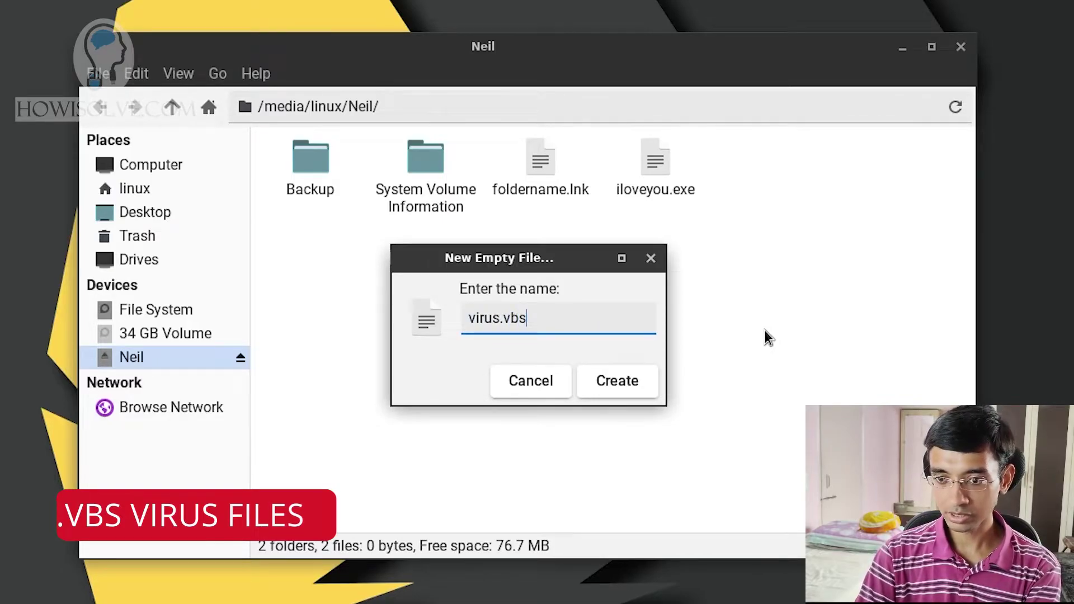
pyautogui.press('Return')
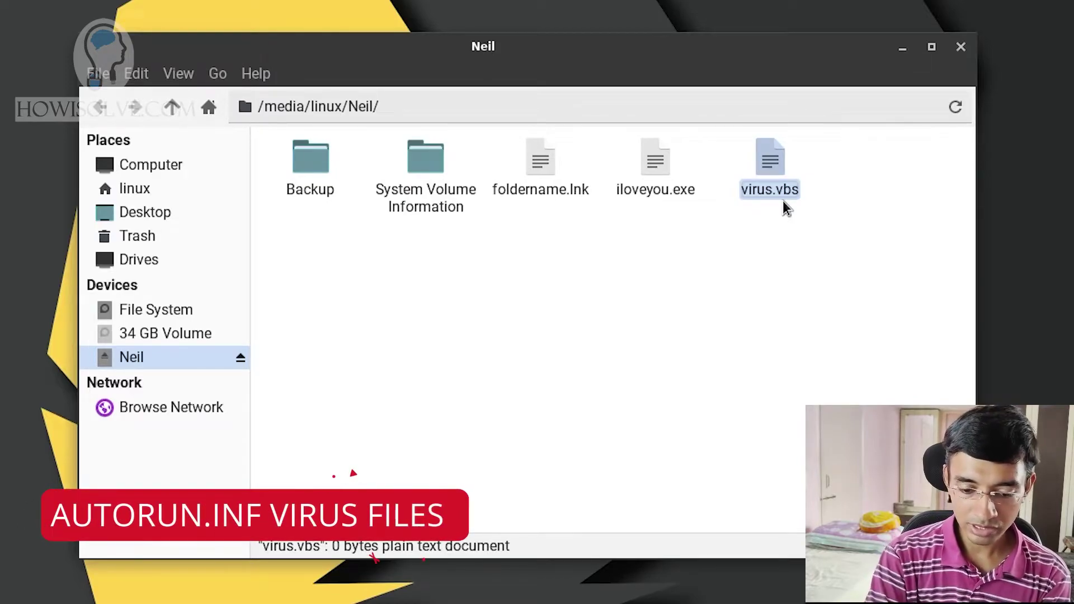
# Step: Create an empty file called autorun.inf in the USB drive's root folder as an autorun virus example
pyautogui.rightClick(487, 296)
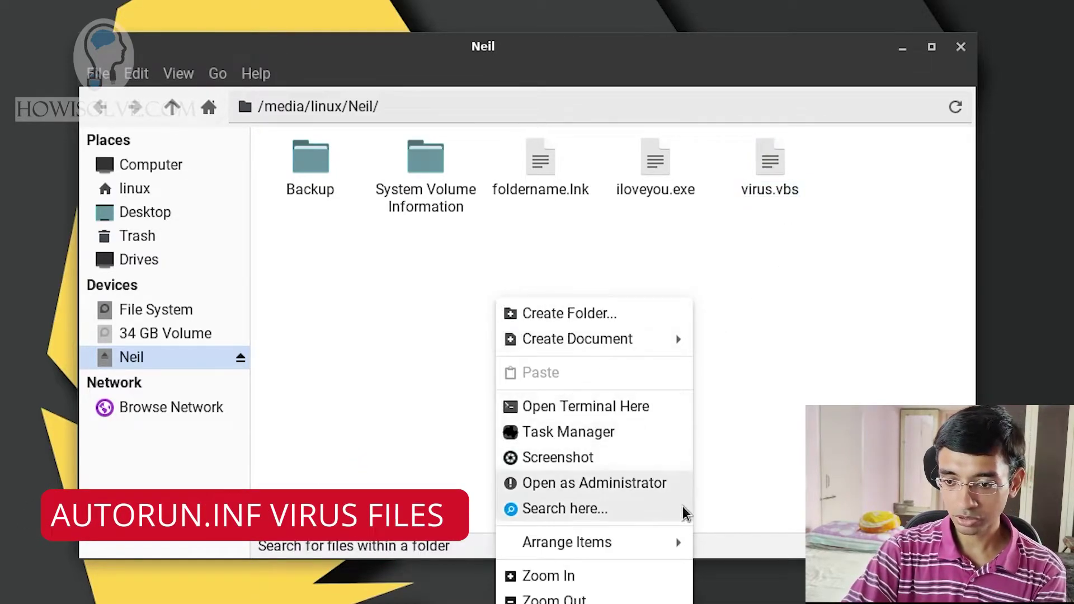
pyautogui.moveTo(684, 550)
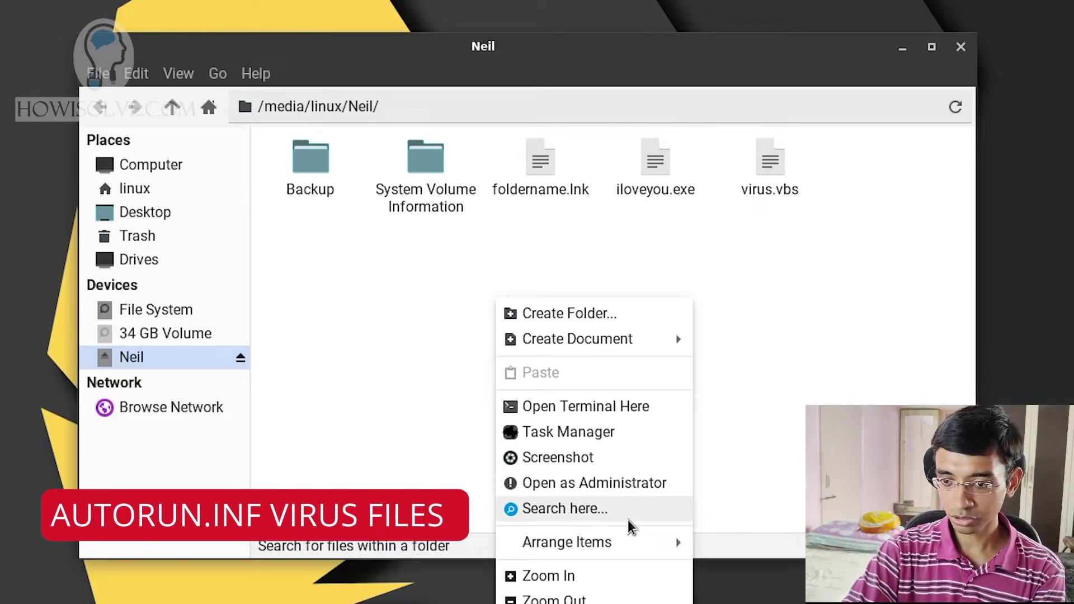
pyautogui.moveTo(616, 339)
pyautogui.click(758, 372)
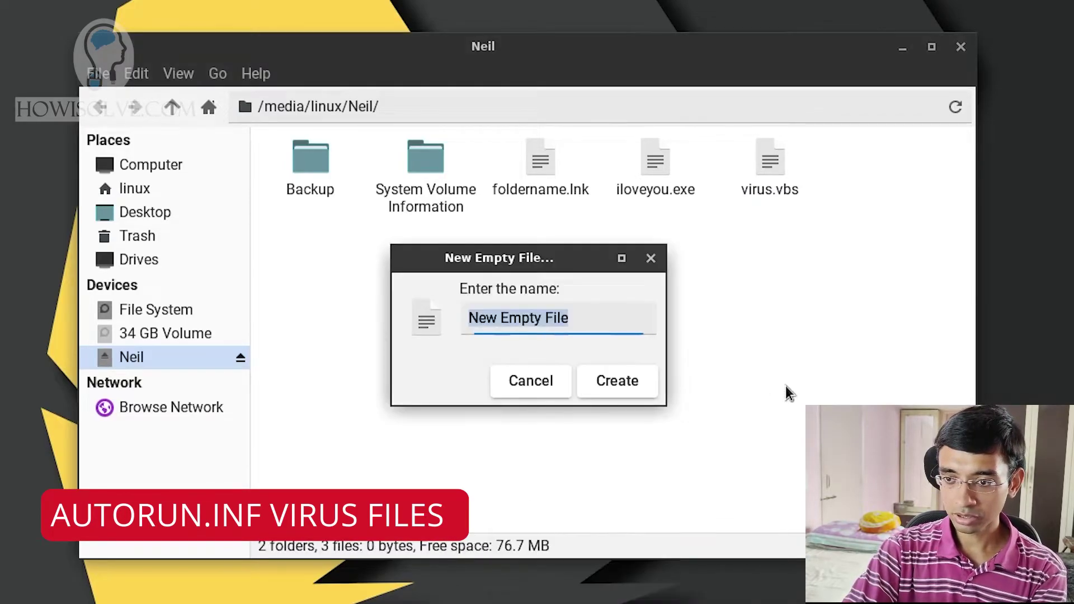
pyautogui.write('autorun.inf')
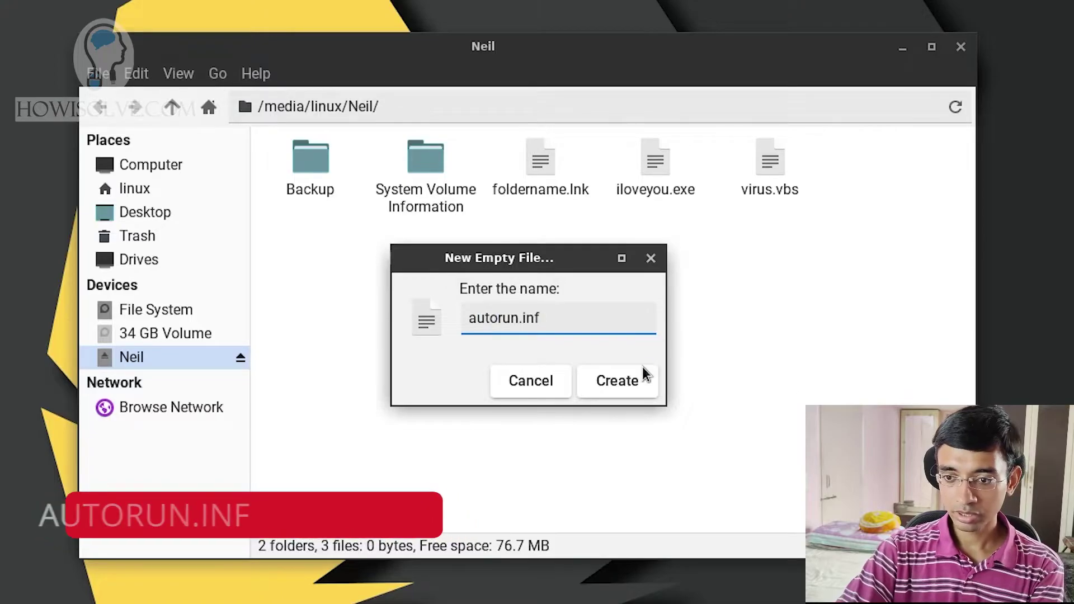
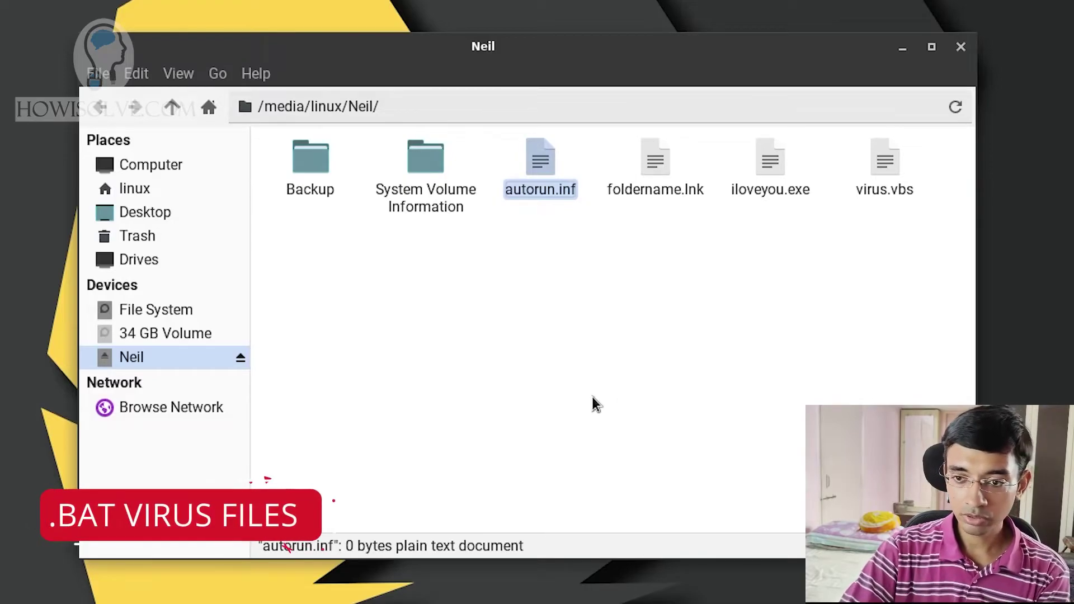
# Step: Create an empty file called spam.bat in the USB drive's root folder as a batch virus example
pyautogui.rightClick(557, 295)
pyautogui.moveTo(683, 340)
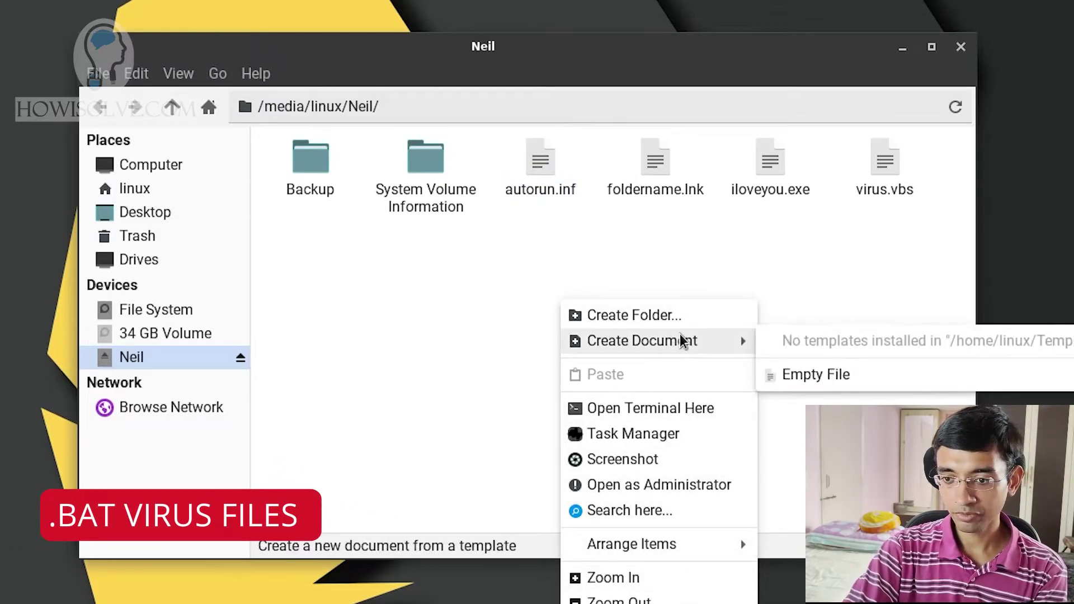
pyautogui.click(834, 378)
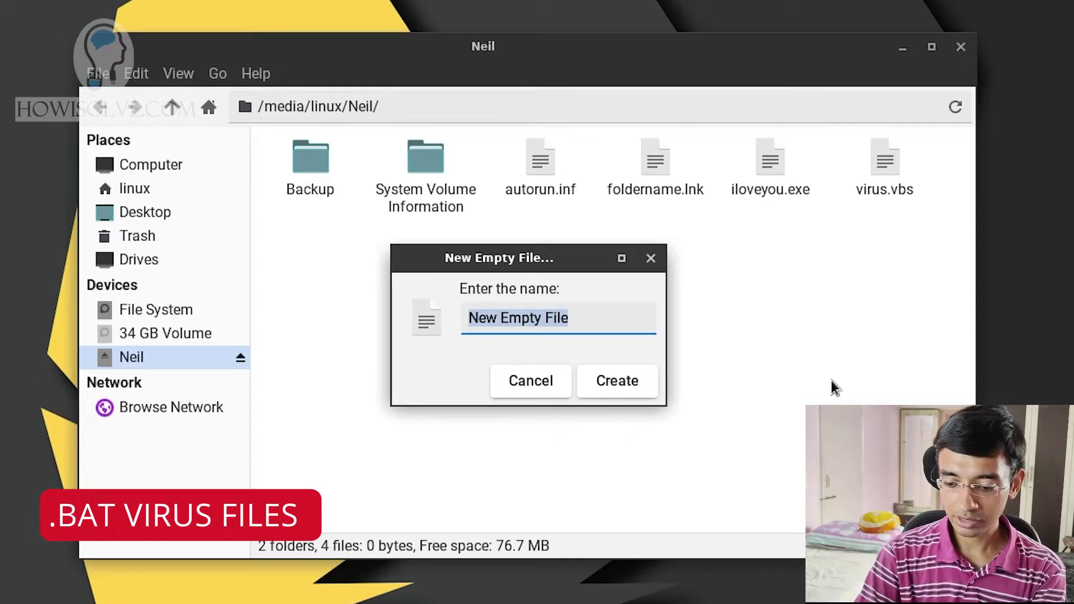
pyautogui.write('spam.bat')
pyautogui.press('Return')
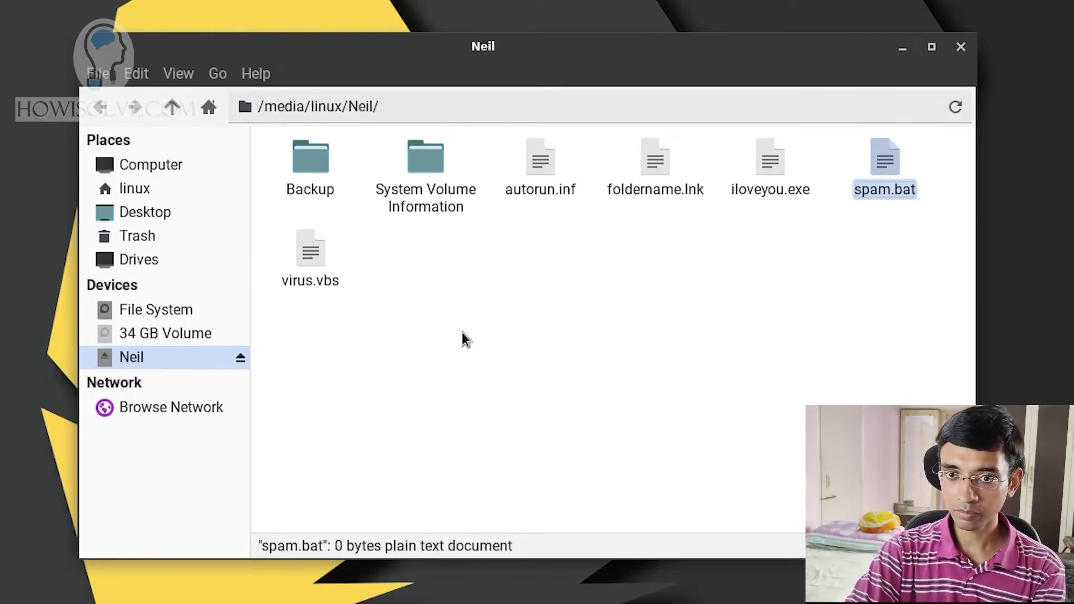
# Step: Create a folder named _ in the USB drive's root folder as a blank folder name example
pyautogui.rightClick(470, 286)
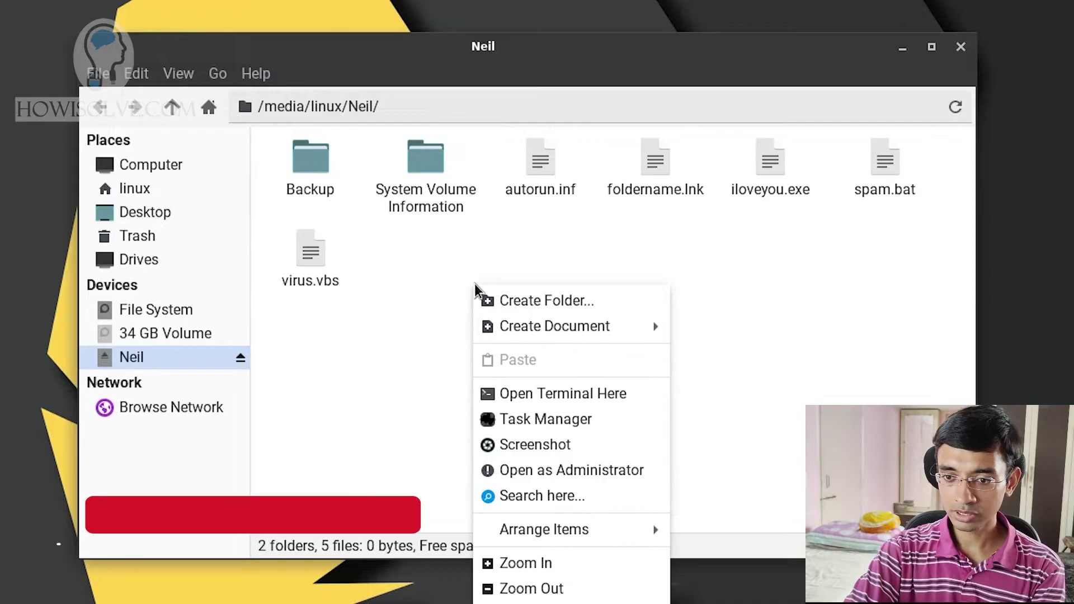
pyautogui.click(596, 306)
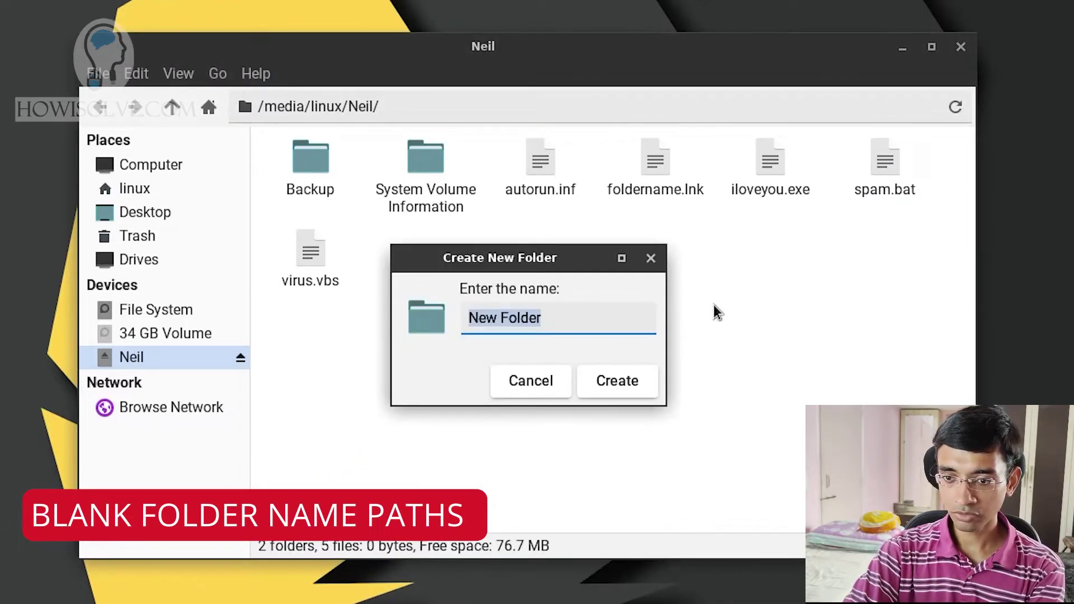
pyautogui.press('BackSpace')
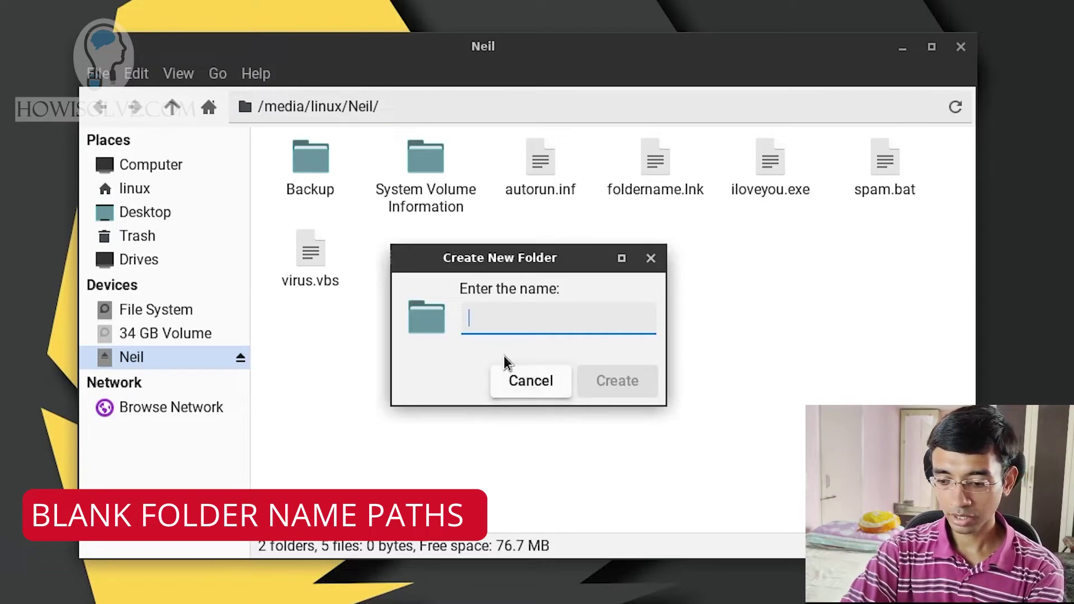
pyautogui.click(625, 382)
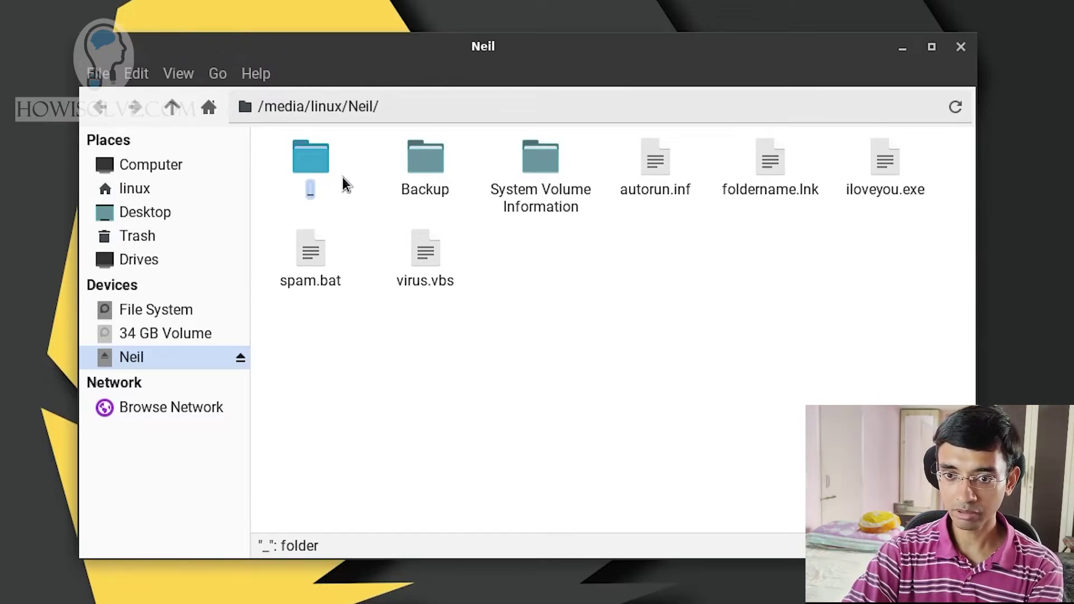
# Step: Create another folder named _ inside the root-level _ folder to build a nested blank-name path
pyautogui.doubleClick(314, 162)
pyautogui.moveTo(287, 163); pyautogui.dragTo(767, 310)
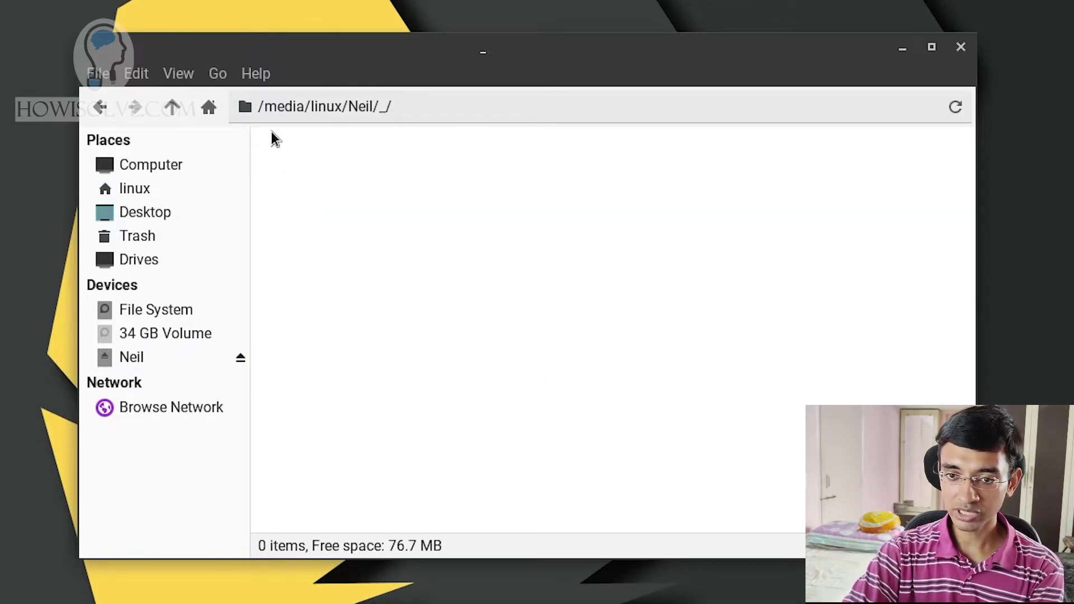
pyautogui.moveTo(269, 137); pyautogui.dragTo(764, 349)
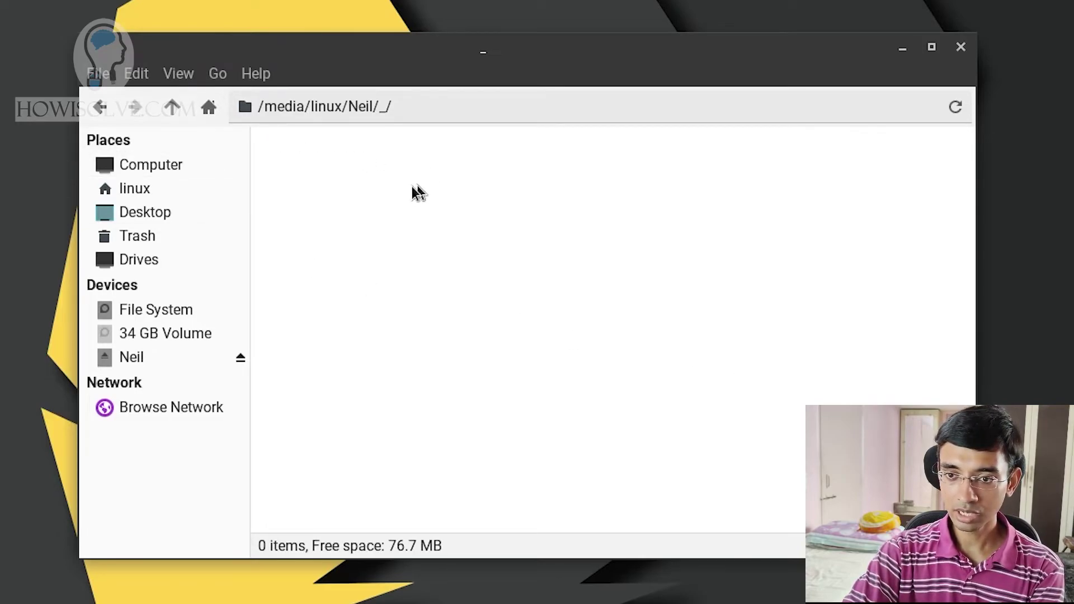
pyautogui.rightClick(371, 232)
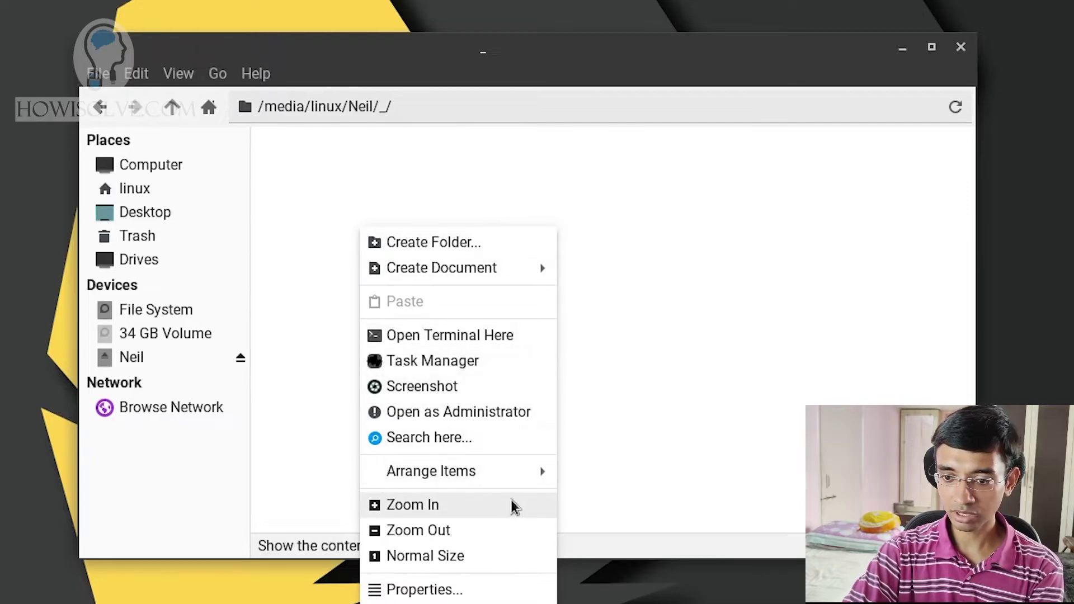
pyautogui.click(481, 244)
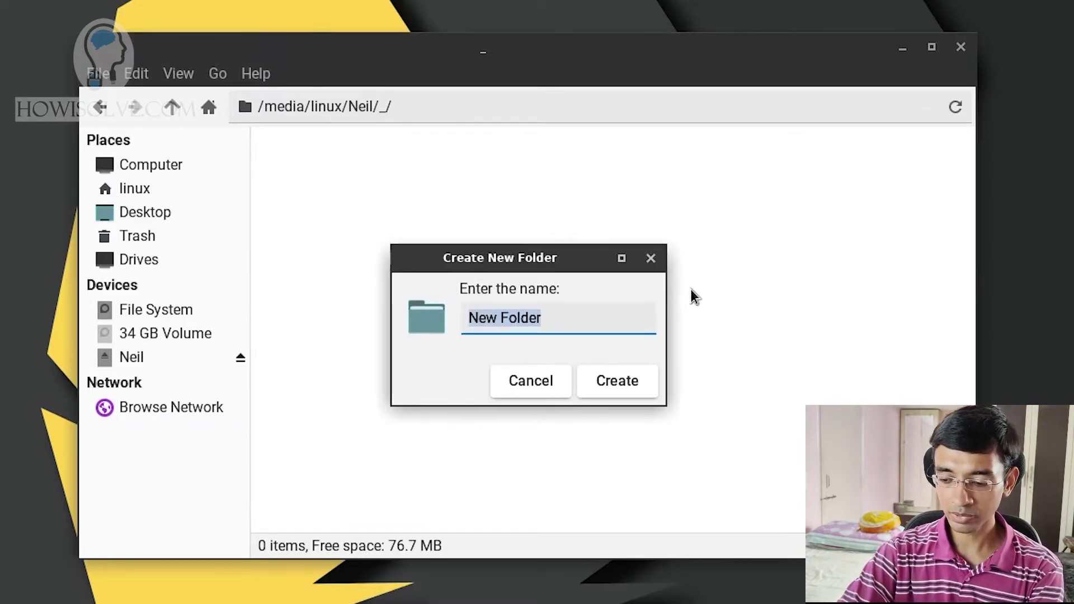
pyautogui.press('BackSpace')
pyautogui.write('_')
pyautogui.click(629, 379)
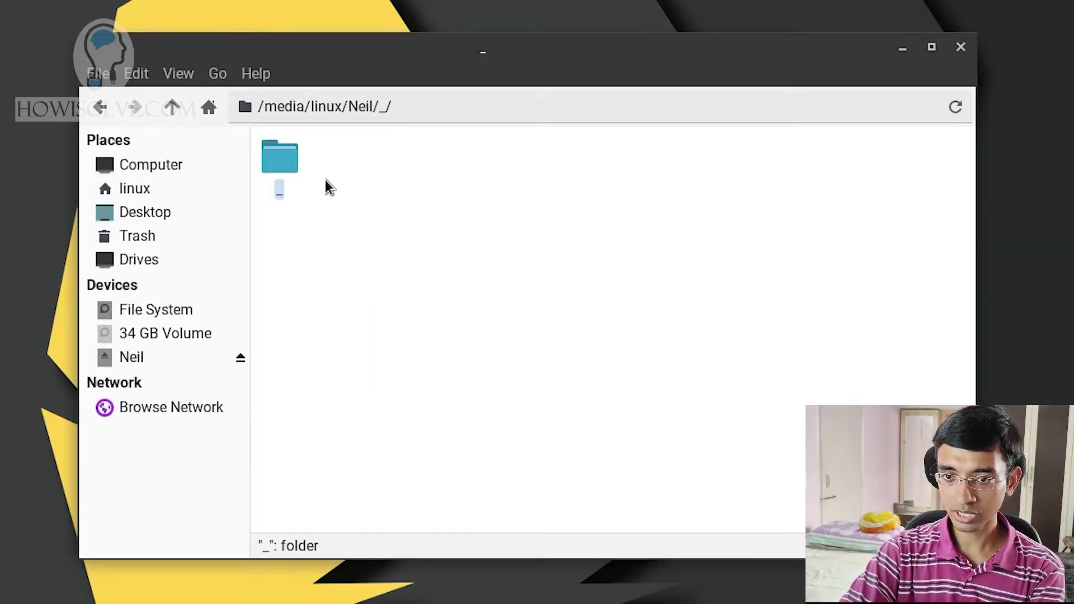
# Step: Examine the nested _ folders by going down into them and back up to the USB drive's root
pyautogui.doubleClick(280, 159)
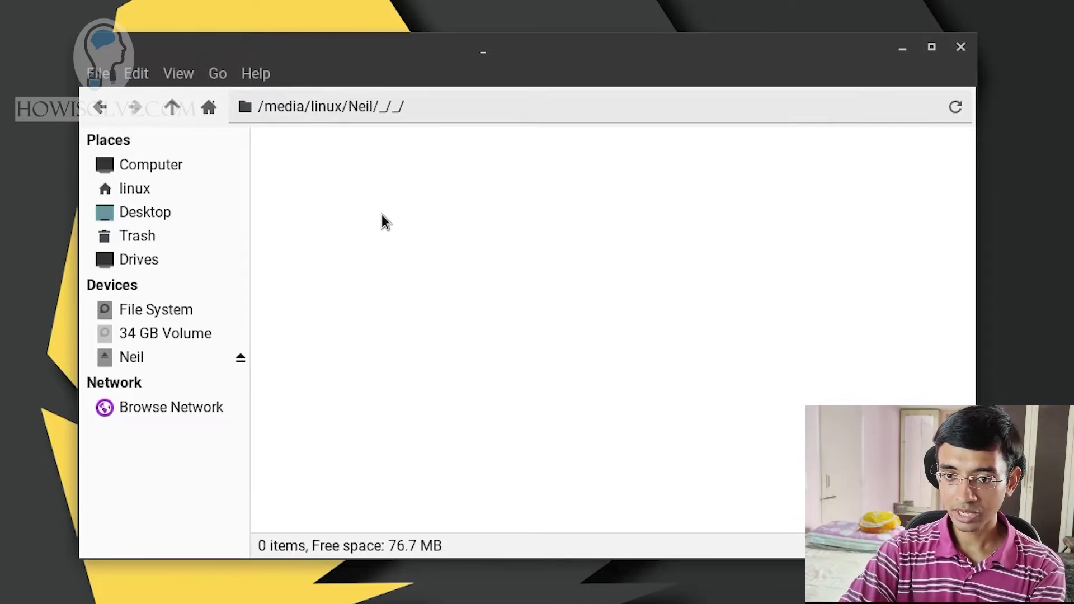
pyautogui.moveTo(289, 140); pyautogui.dragTo(679, 253)
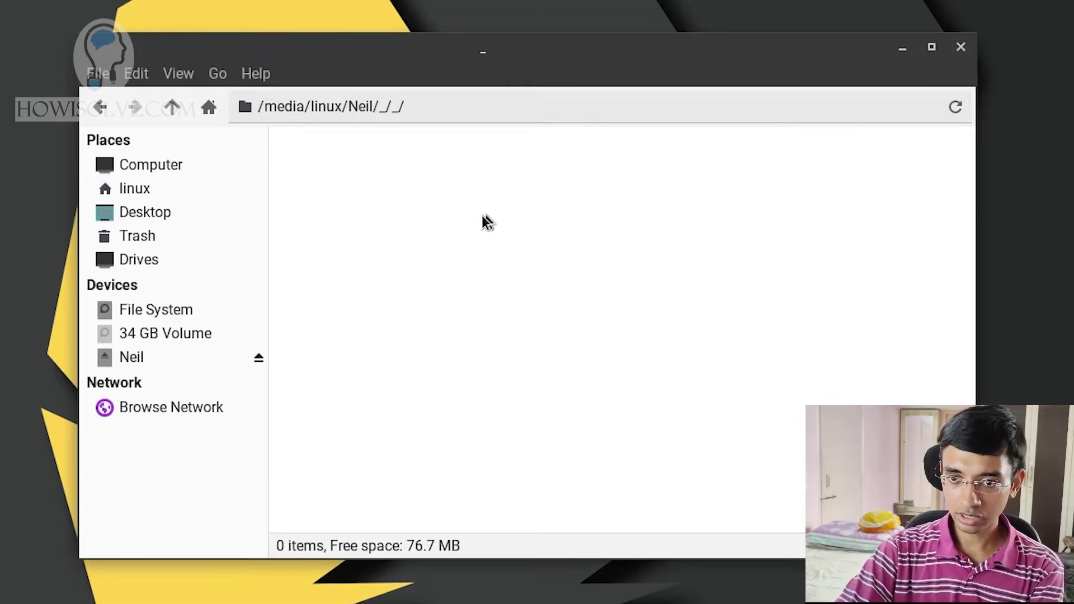
pyautogui.click(99, 109)
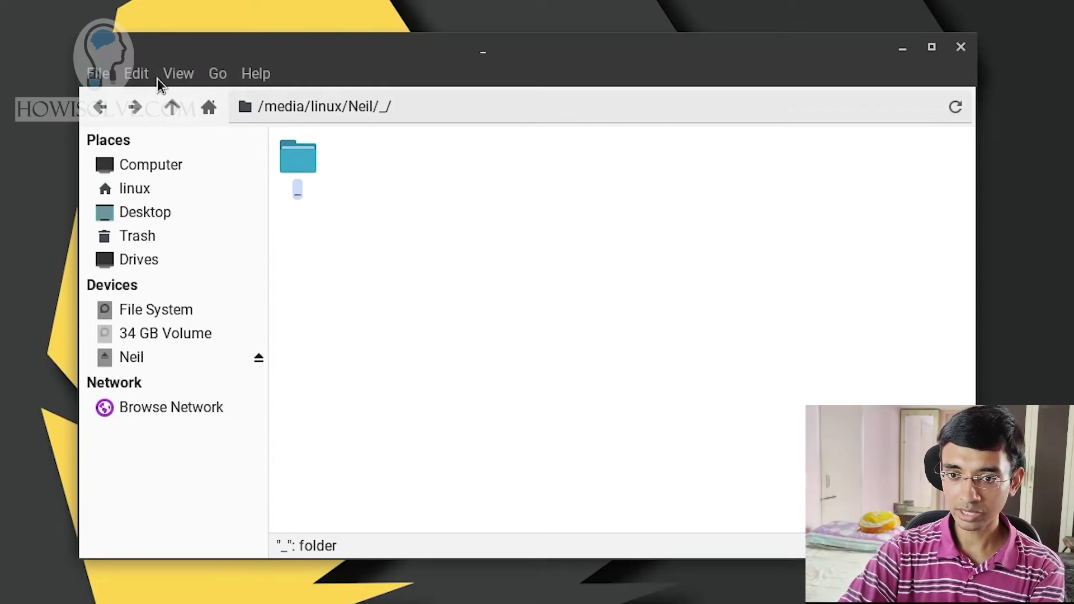
pyautogui.hotkey('alt', 'Left')
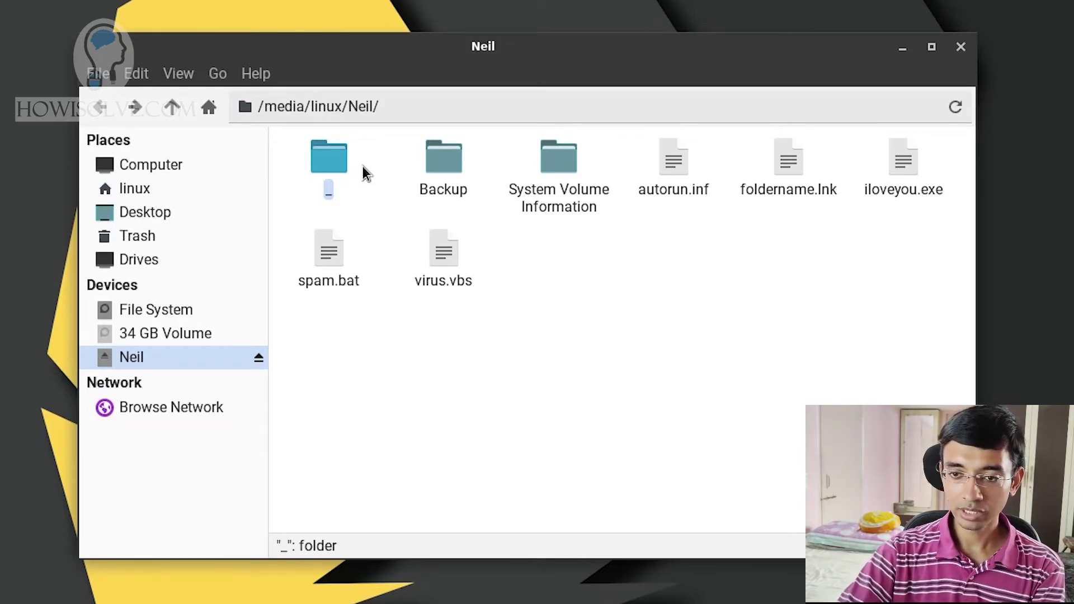
pyautogui.doubleClick(329, 155)
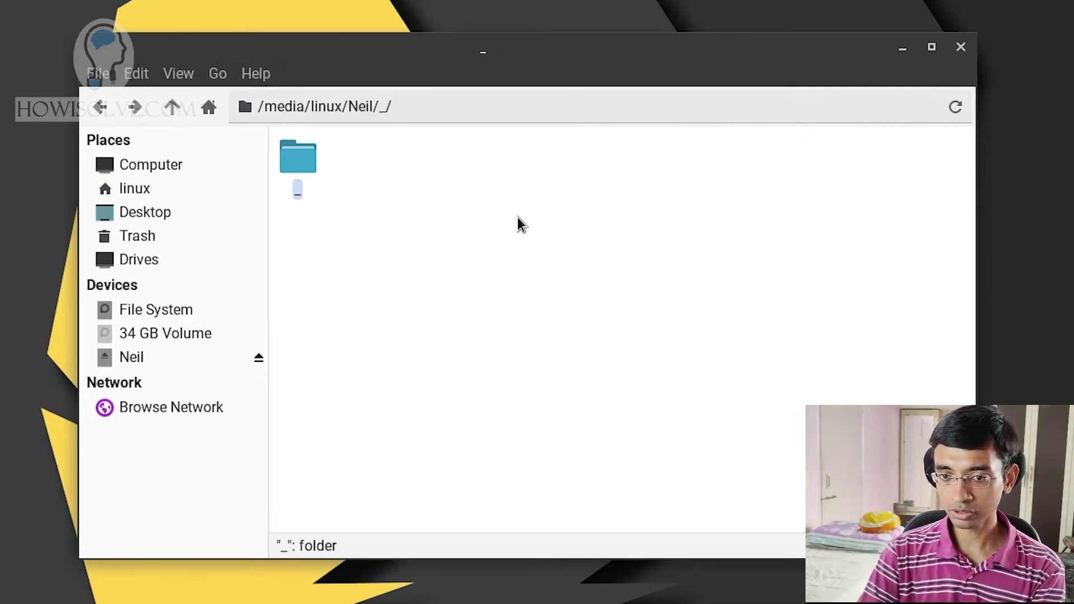
pyautogui.hotkey('alt', 'Up')
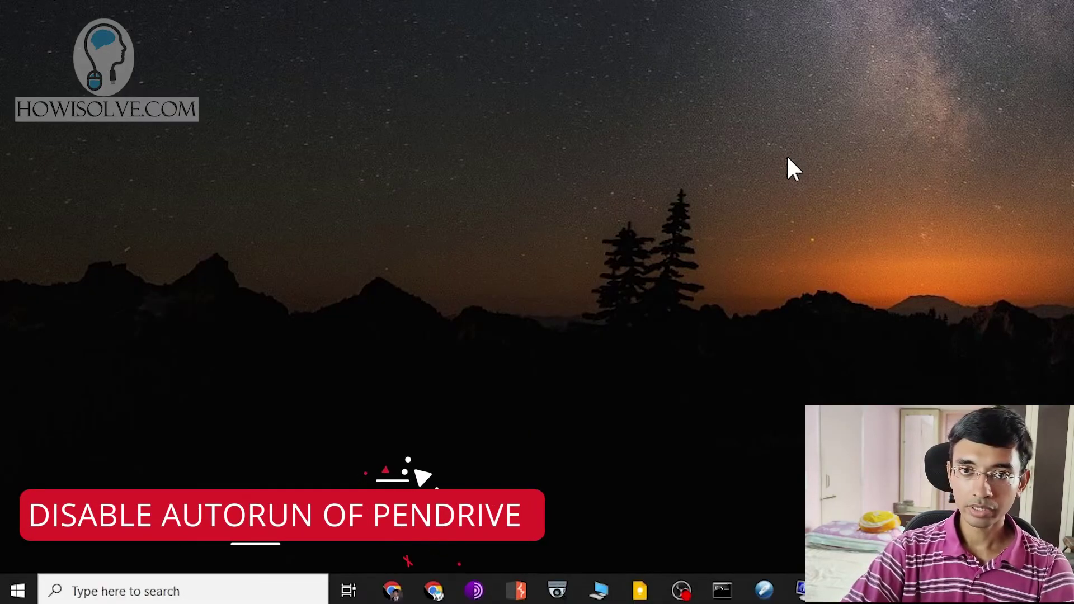
# Step: Switch to Windows and set the AutoPlay default for removable drives to Take no action
pyautogui.click(165, 591)
pyautogui.write('aut')
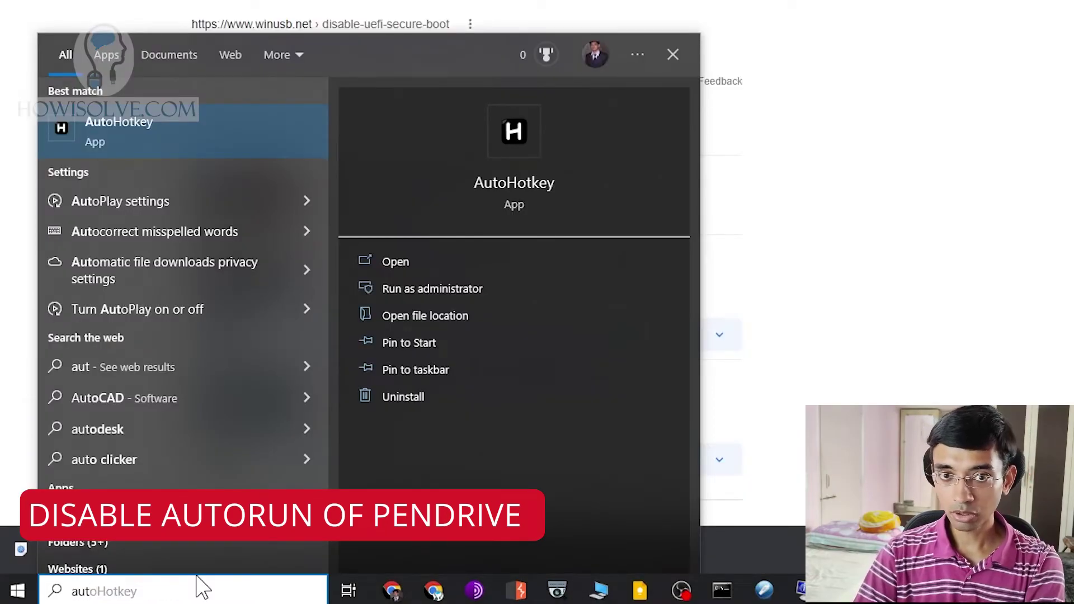
pyautogui.write('pl')
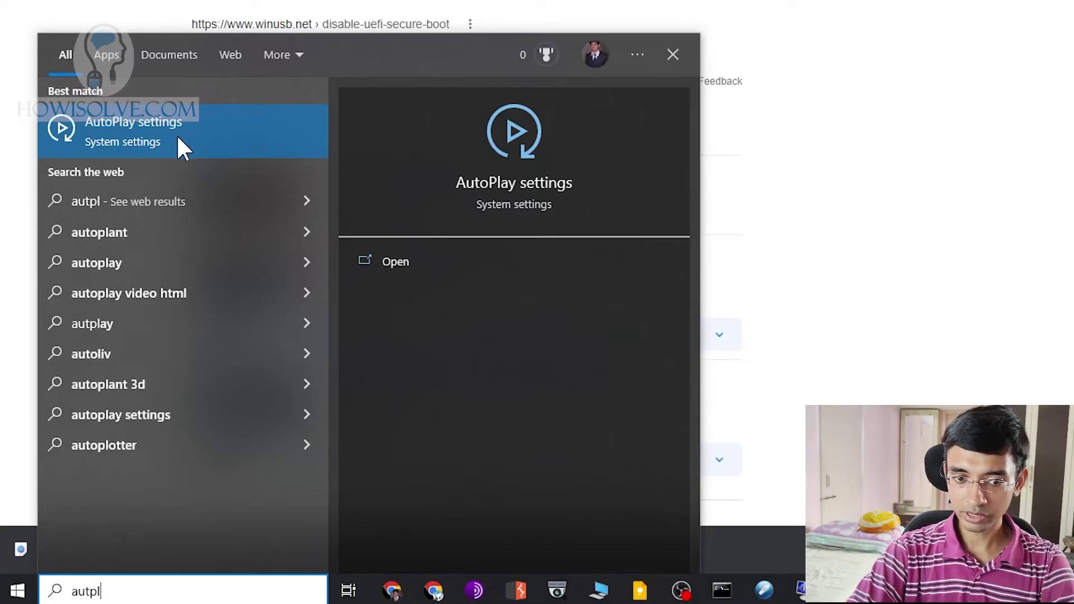
pyautogui.click(156, 132)
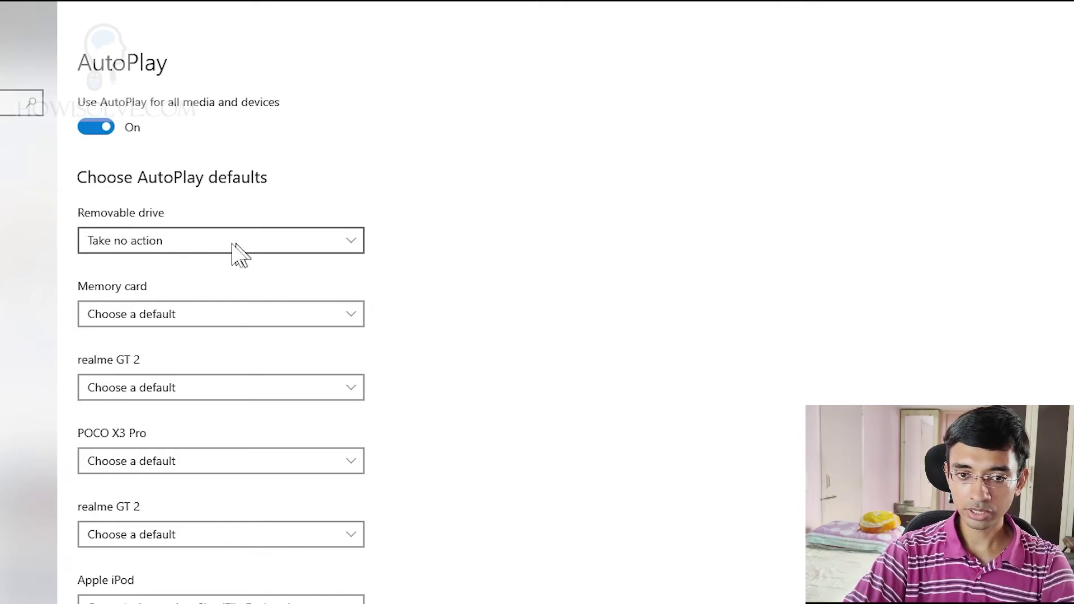
pyautogui.click(209, 253)
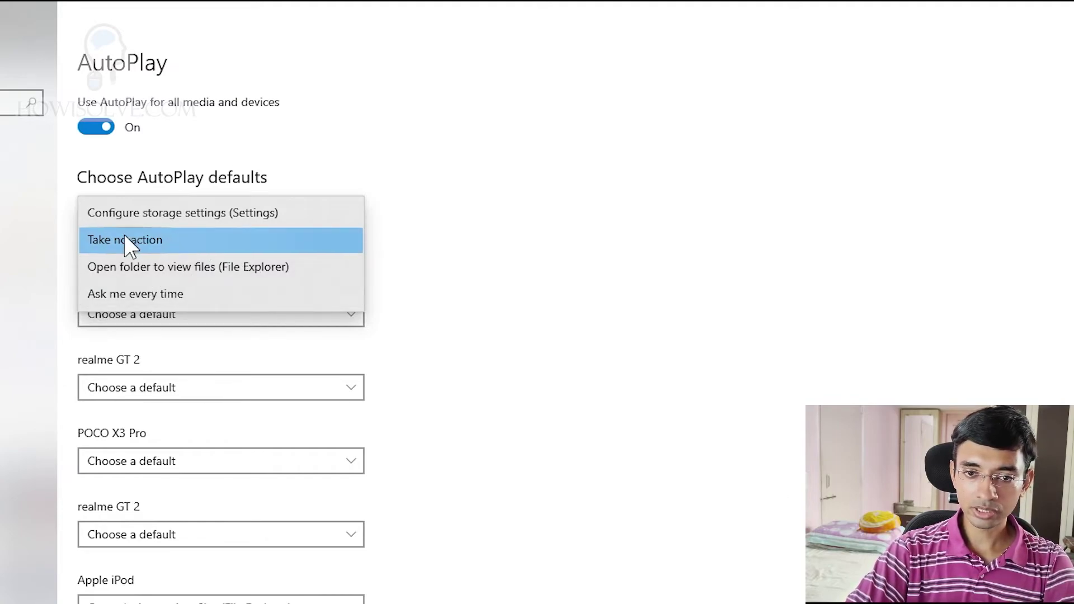
pyautogui.click(175, 241)
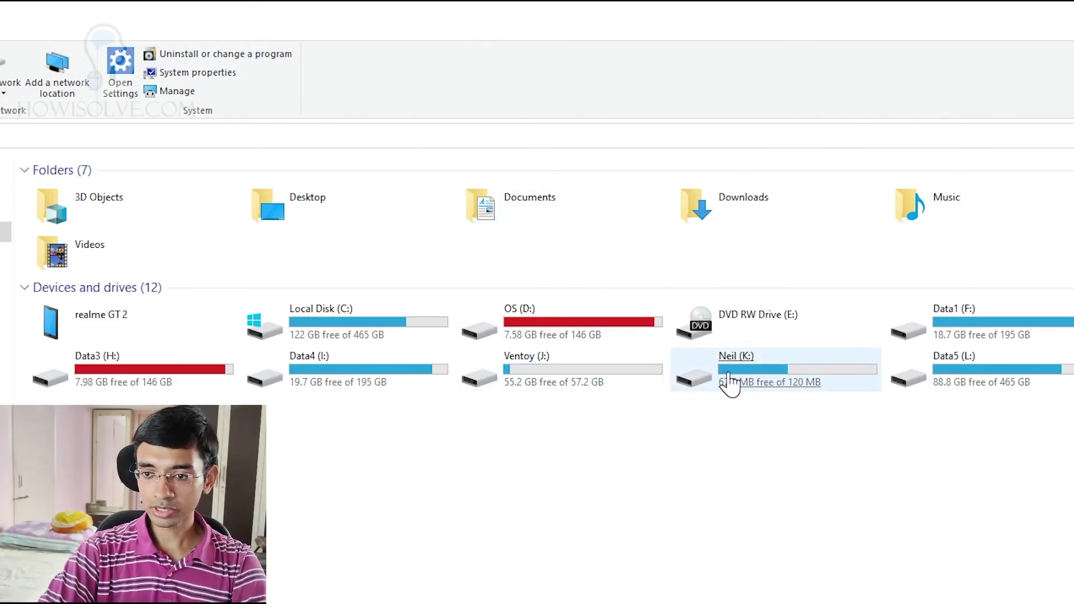
# Step: Scan the USB drive (K:) with Microsoft Defender
pyautogui.rightClick(766, 376)
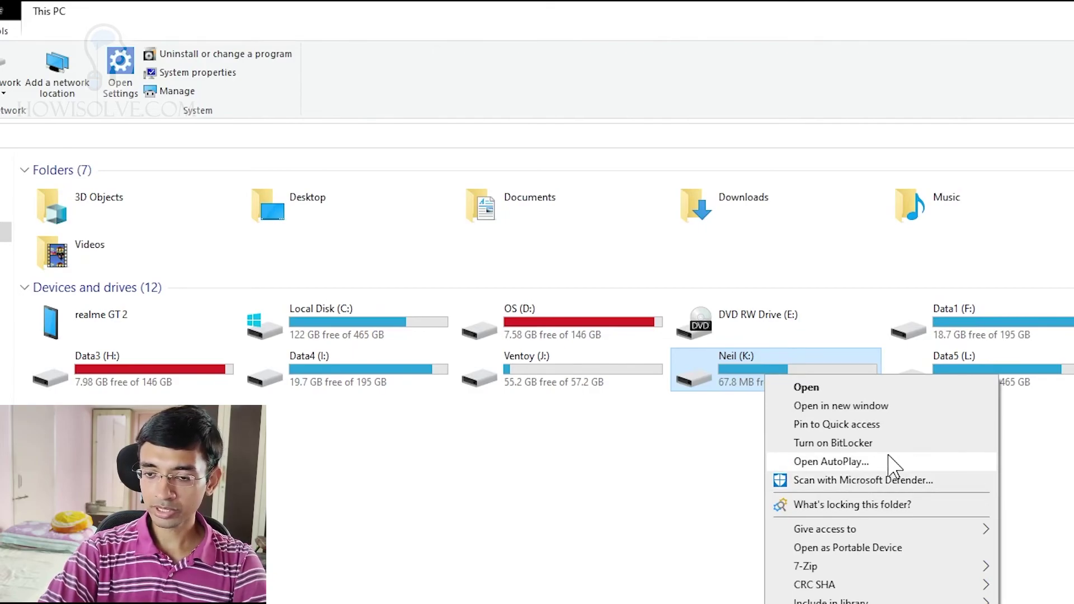
pyautogui.click(865, 481)
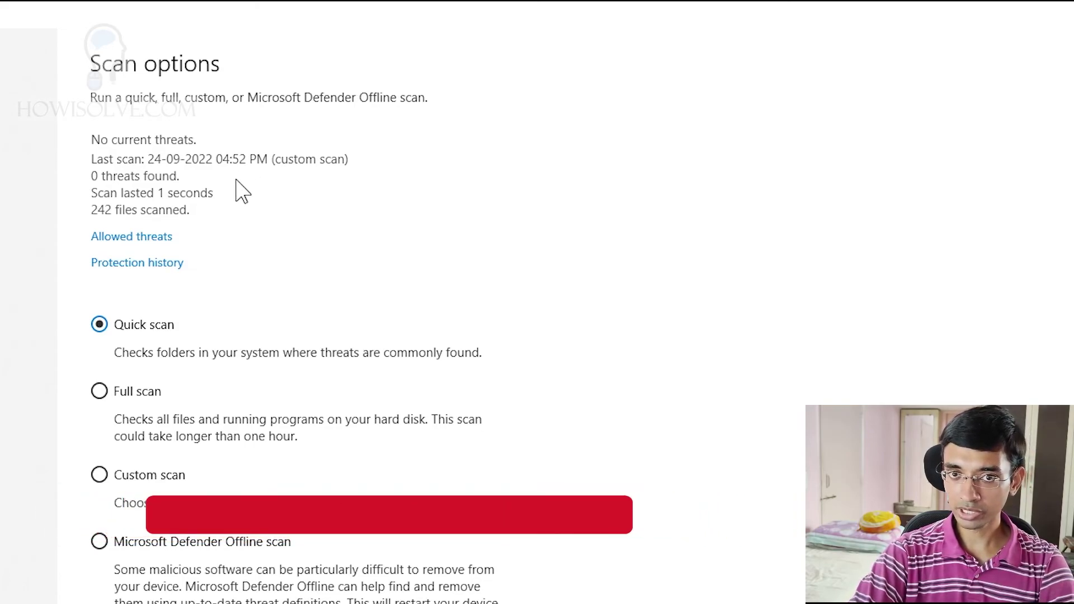
pyautogui.click(135, 265)
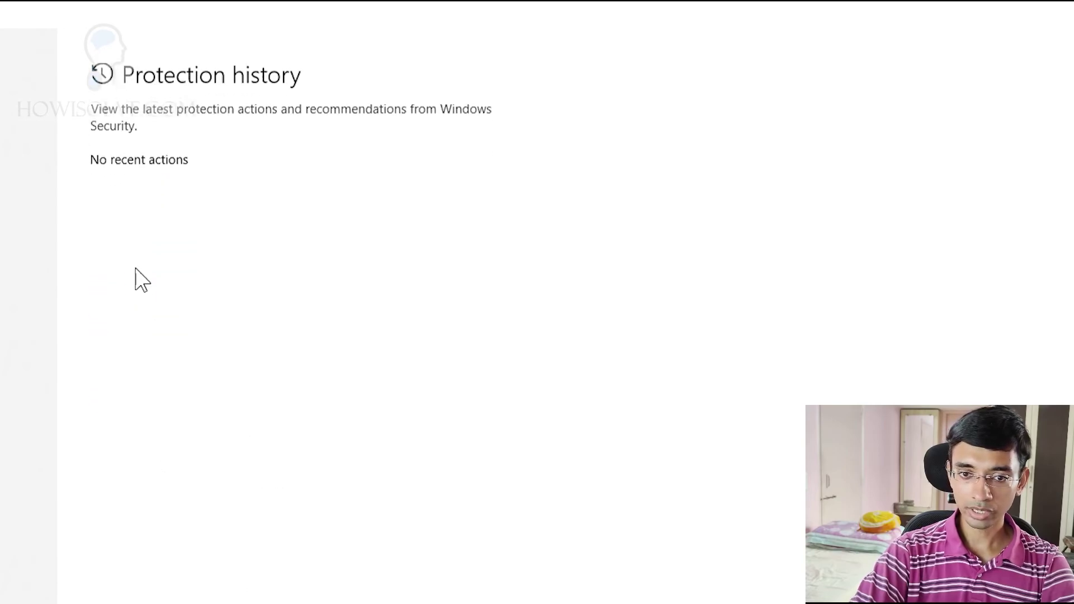
pyautogui.click(404, 270)
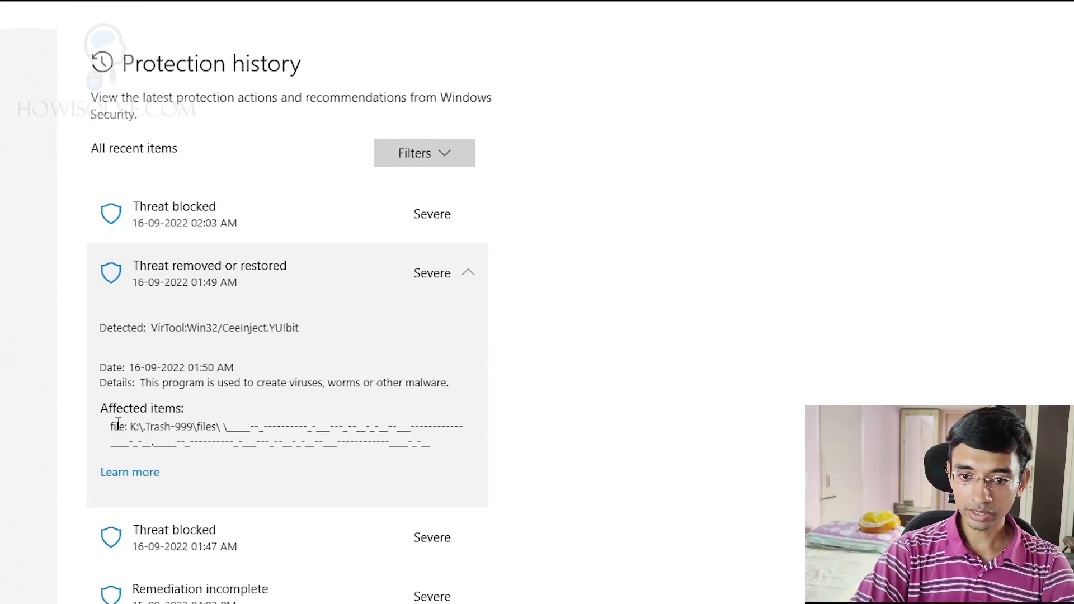
pyautogui.moveTo(118, 423); pyautogui.dragTo(499, 449)
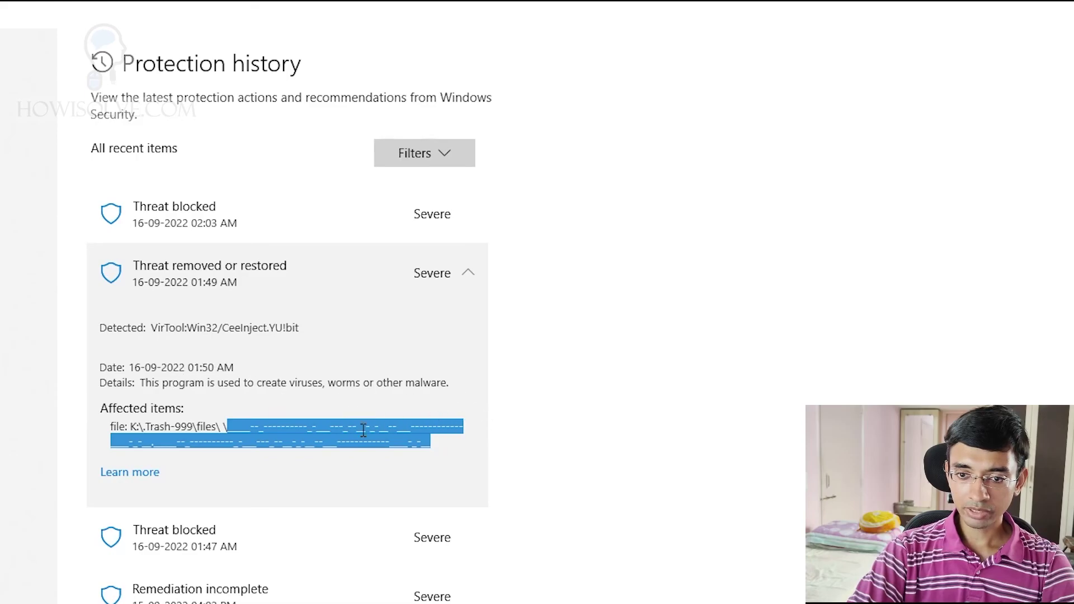
pyautogui.click(286, 549)
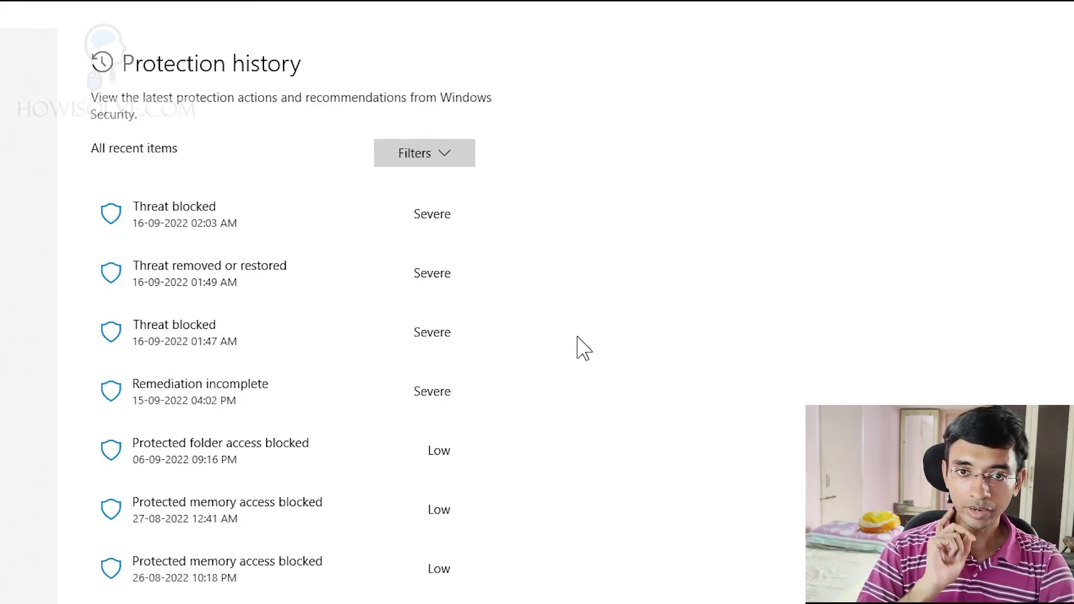